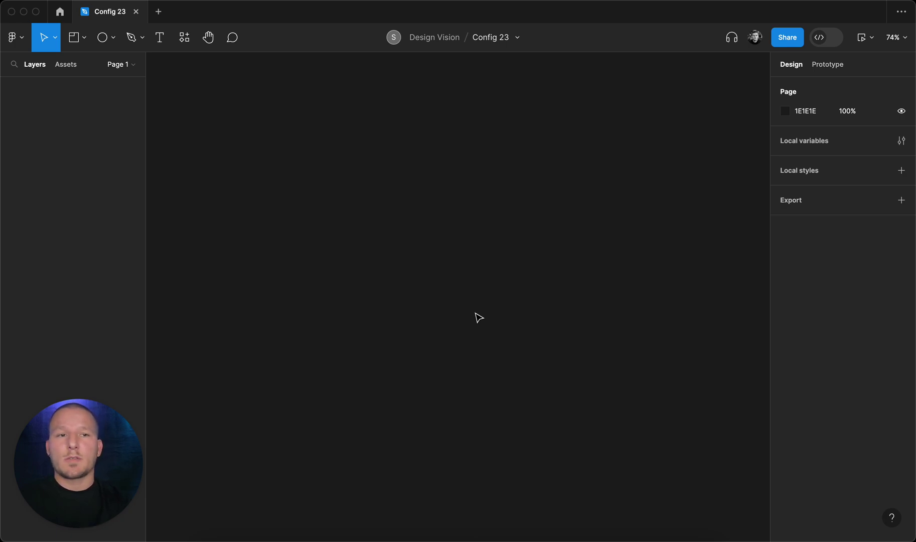
# - Look over the local variables and the options for the Tokens collection, then close them
pyautogui.click(903, 141)
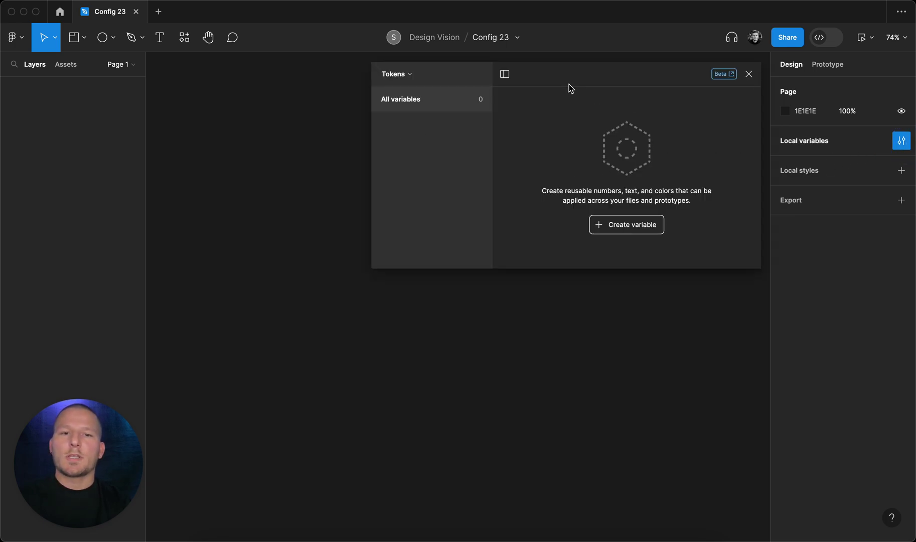
pyautogui.click(410, 74)
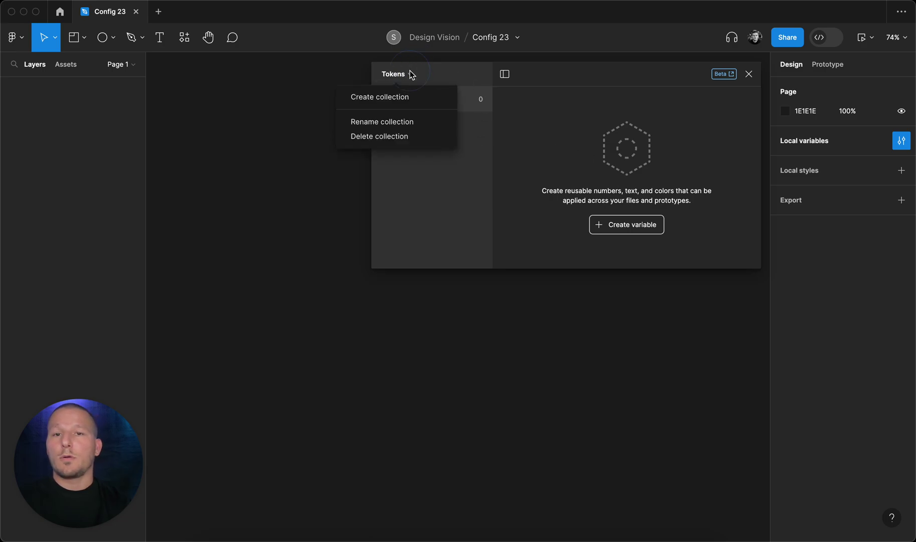
pyautogui.click(567, 136)
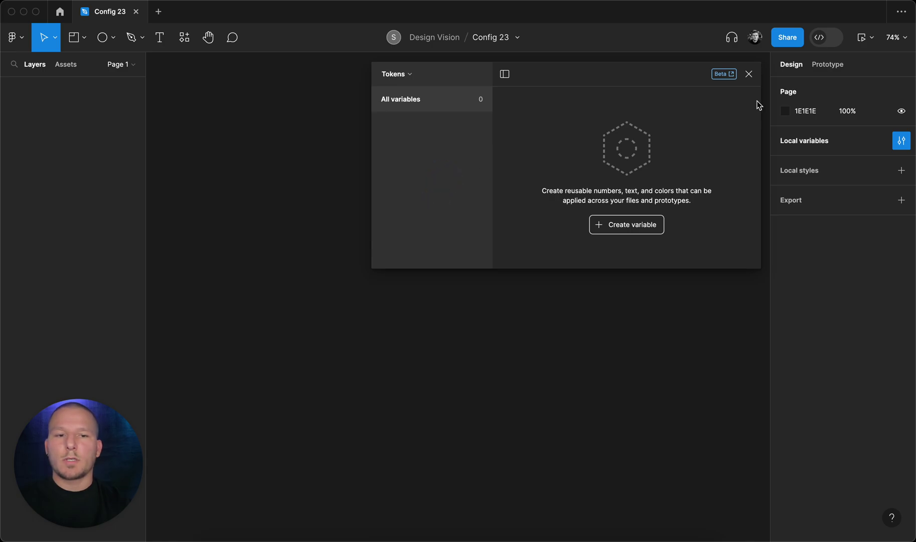
pyautogui.click(750, 74)
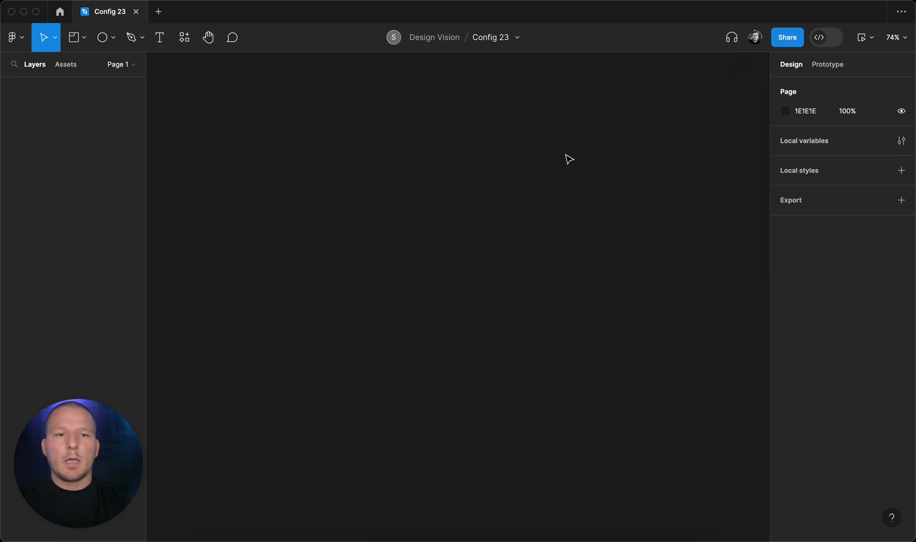
# - Draw a section about 855 × 553 in the middle of the empty canvas and rename it Light
pyautogui.click(75, 37)
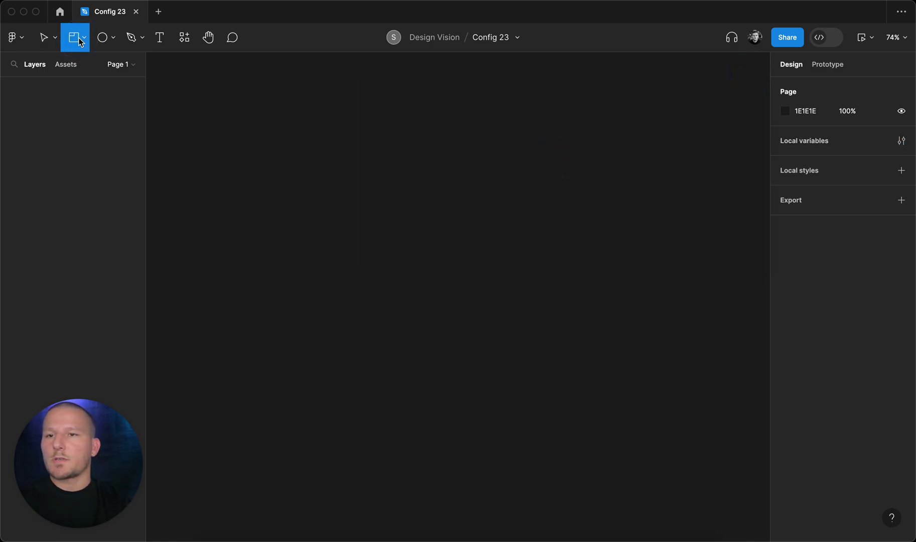
pyautogui.moveTo(292, 196); pyautogui.dragTo(674, 443)
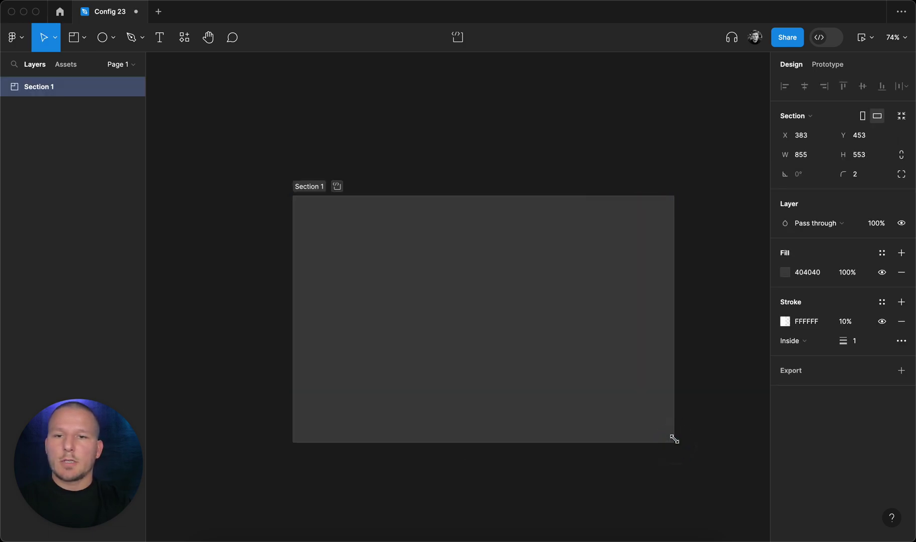
pyautogui.doubleClick(311, 186)
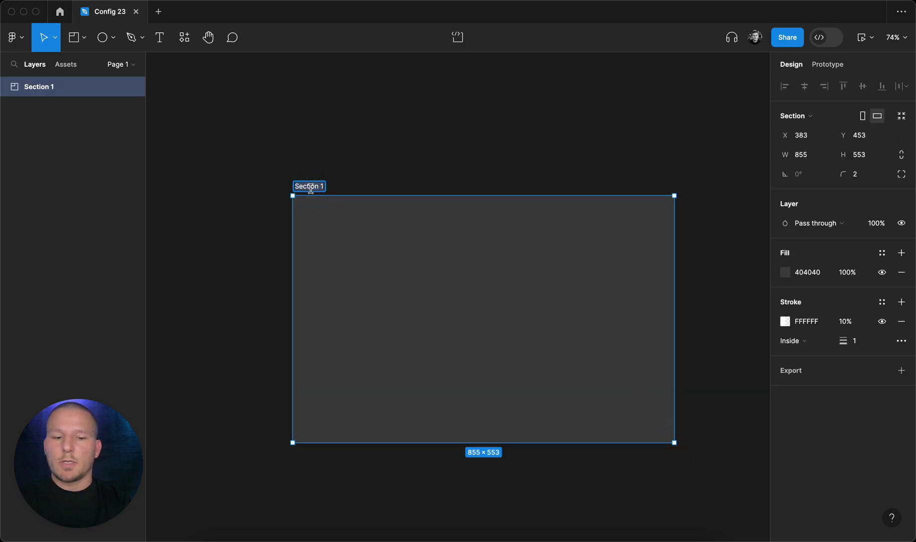
pyautogui.write('4ight')
pyautogui.press('Return')
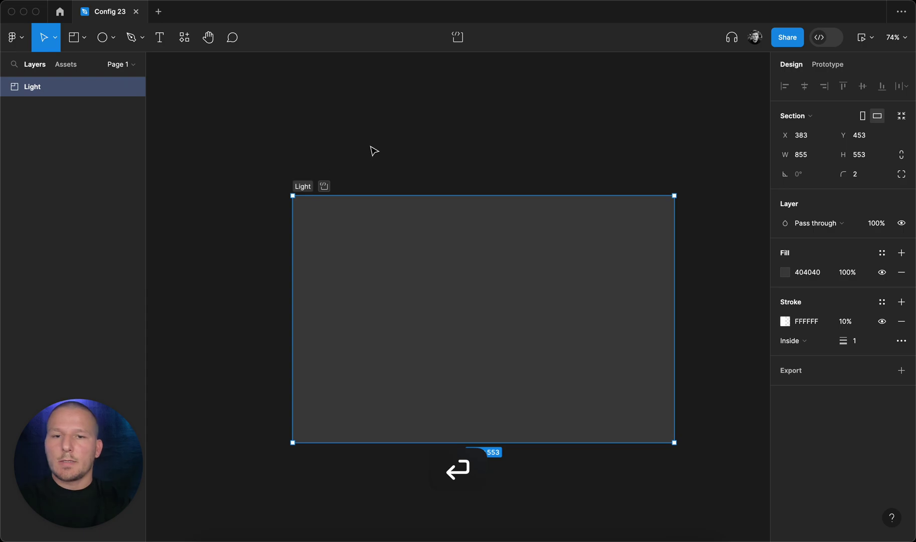
pyautogui.click(371, 149)
# - Draw a frame about 512 × 311 inside the Light section and set its corner radius to 20
pyautogui.press('f')
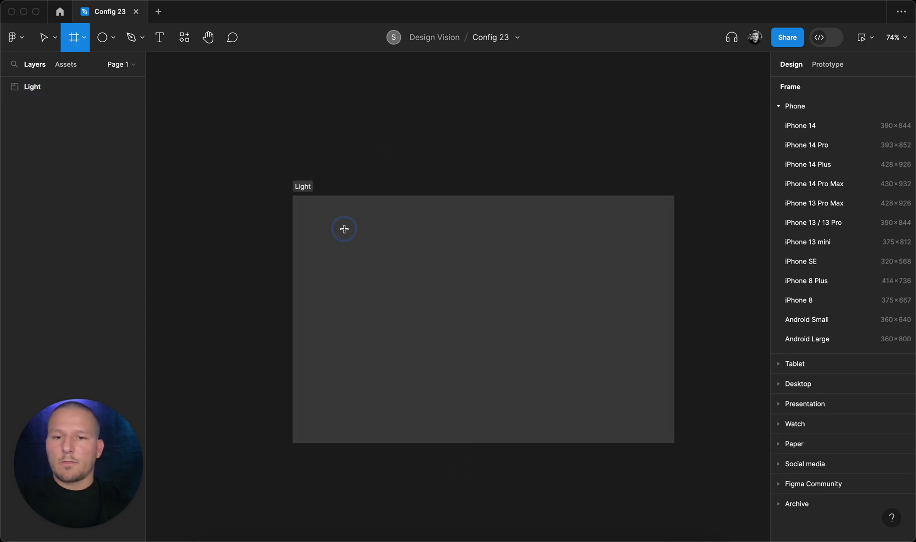
pyautogui.moveTo(344, 228); pyautogui.dragTo(573, 367)
pyautogui.click(871, 176)
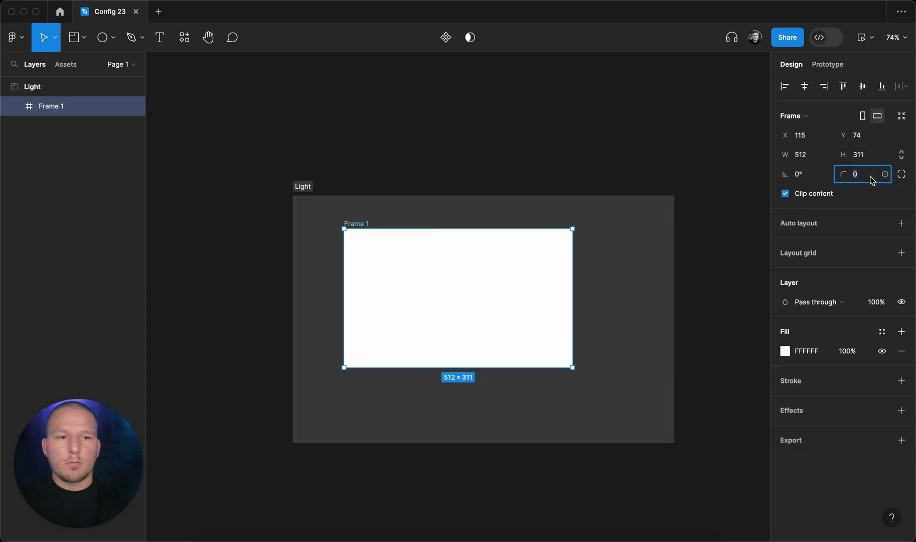
pyautogui.write('20')
pyautogui.press('Return')
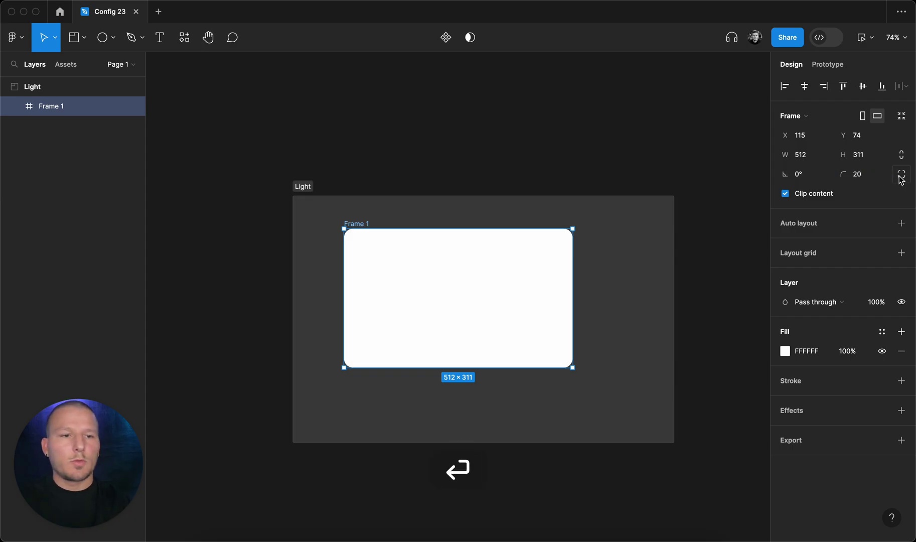
# - Create a variable named base-radius with value 20 in the Tokens collection from the frame's corner radius
pyautogui.click(885, 176)
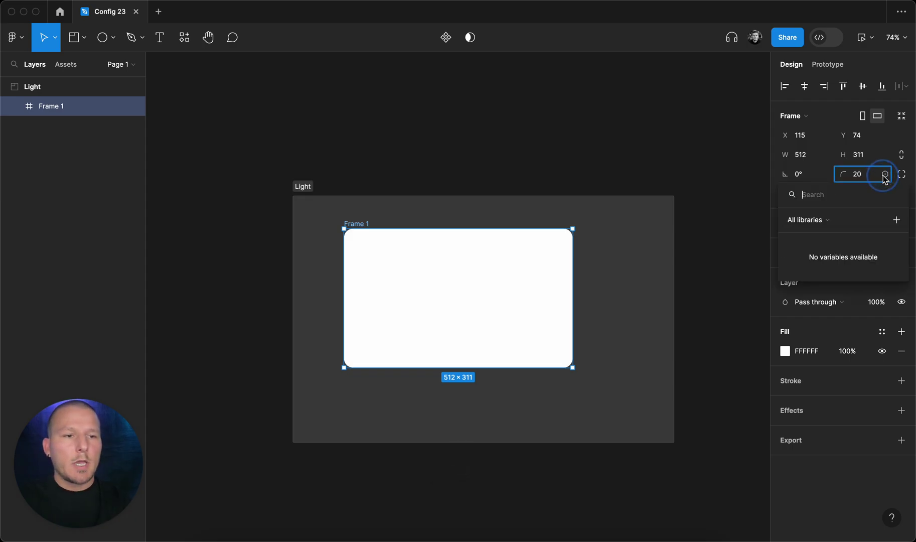
pyautogui.click(897, 221)
pyautogui.write('bas')
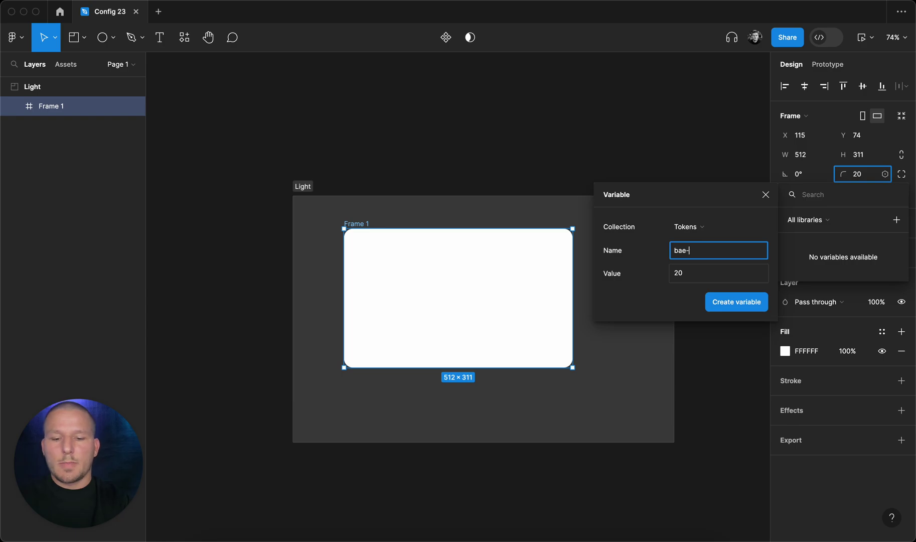
pyautogui.write('e-radius')
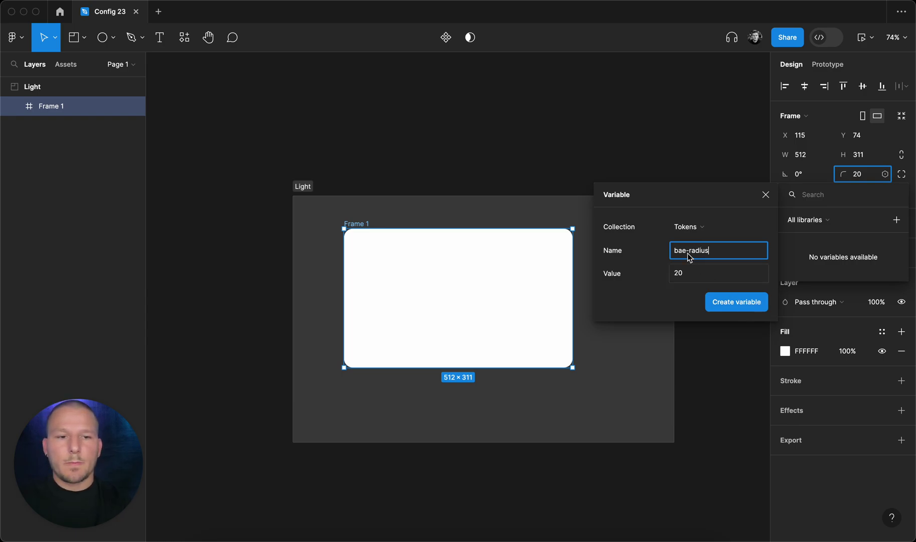
pyautogui.click(685, 251)
pyautogui.write('s')
pyautogui.click(739, 309)
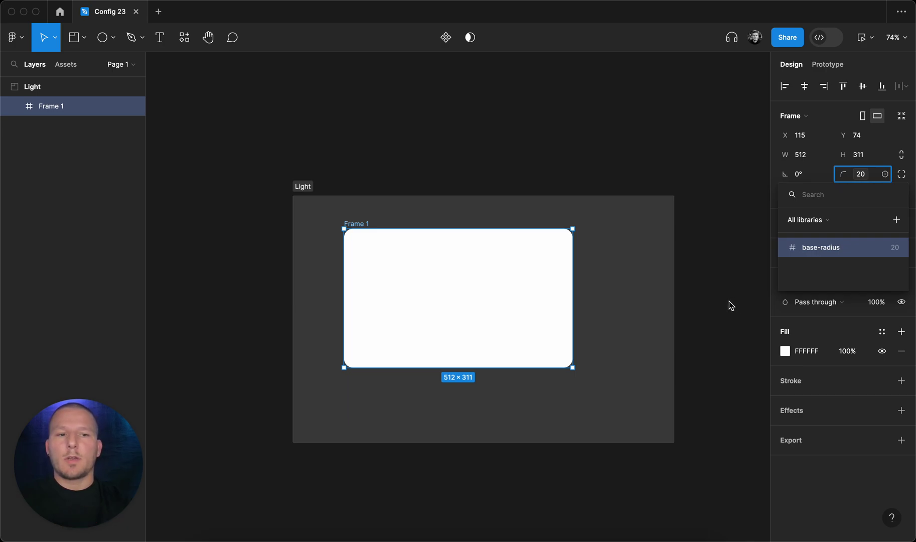
pyautogui.click(729, 305)
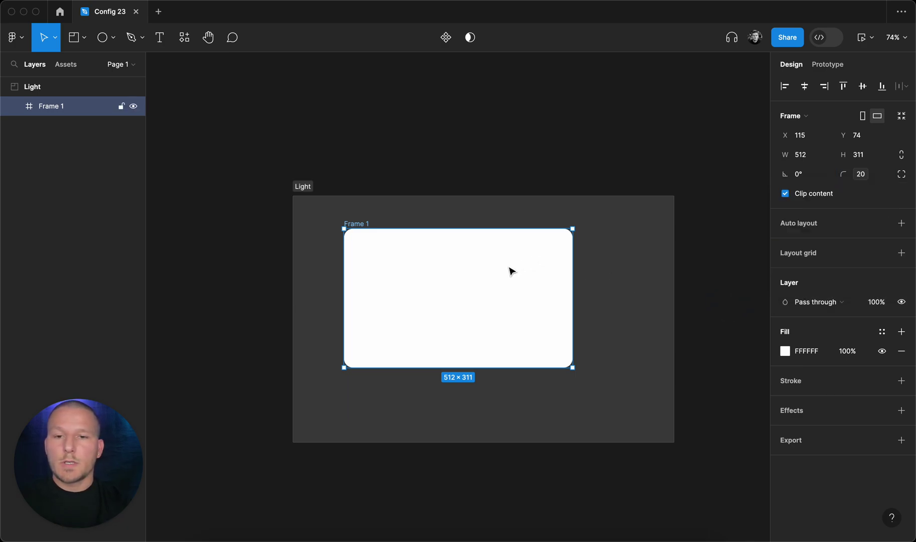
# - Create a colour variable named base-bg with value 85FCEE in the Tokens collection for the frame's fill
pyautogui.click(883, 332)
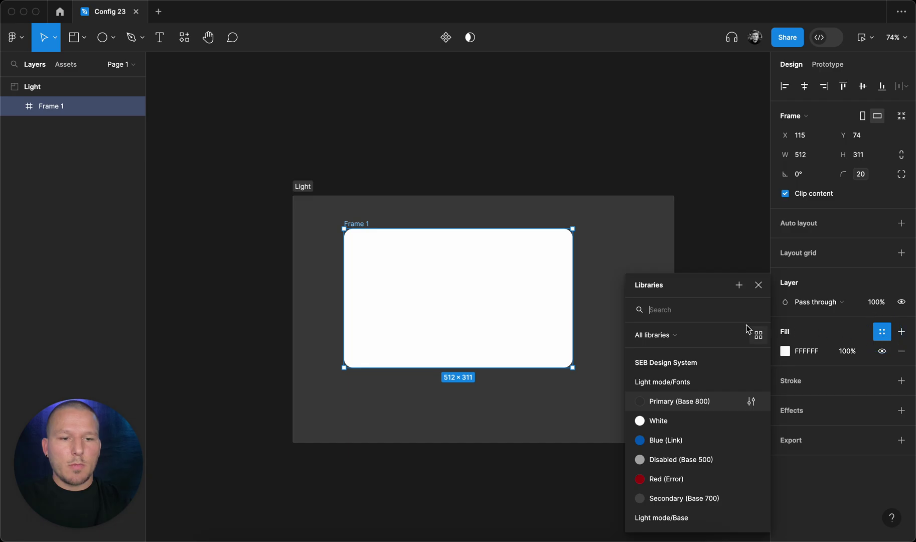
pyautogui.click(742, 288)
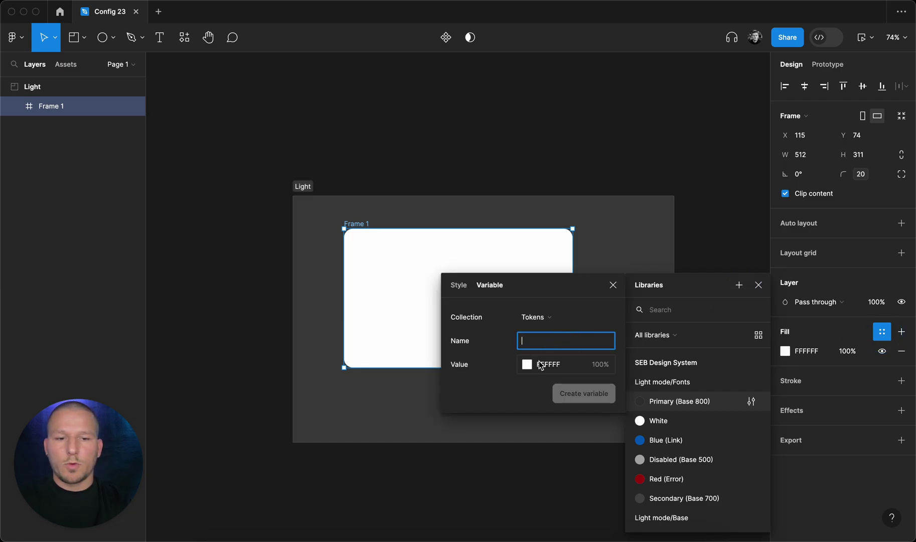
pyautogui.click(527, 364)
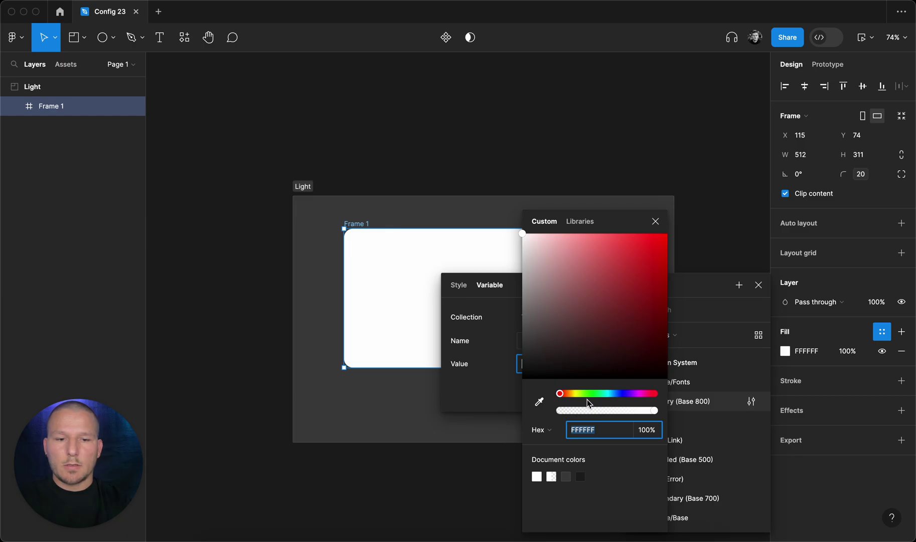
pyautogui.moveTo(585, 394); pyautogui.dragTo(607, 396)
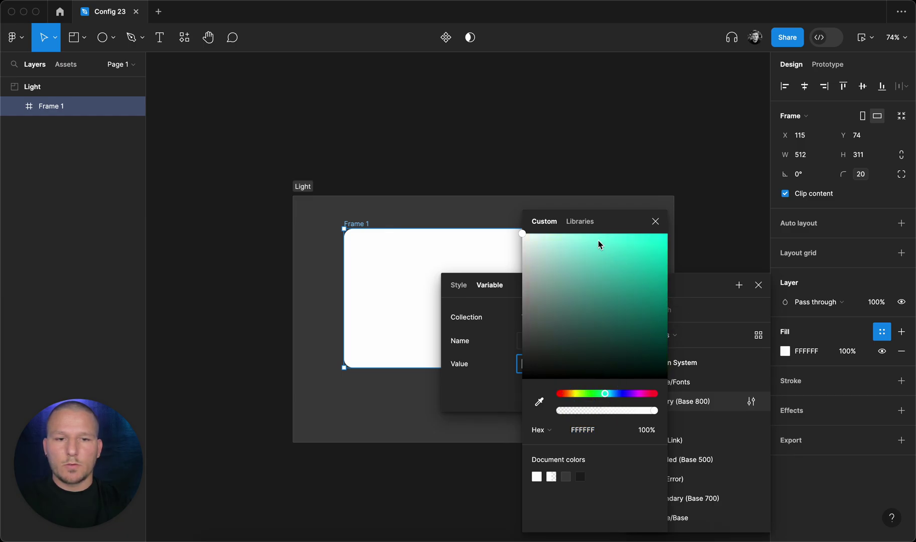
pyautogui.moveTo(595, 233); pyautogui.dragTo(586, 235)
pyautogui.click(581, 239)
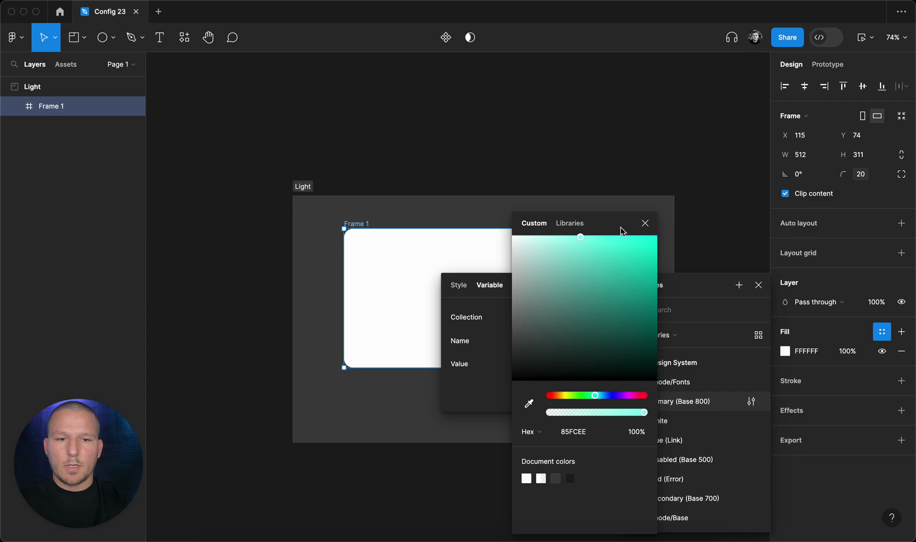
pyautogui.click(645, 223)
pyautogui.click(542, 341)
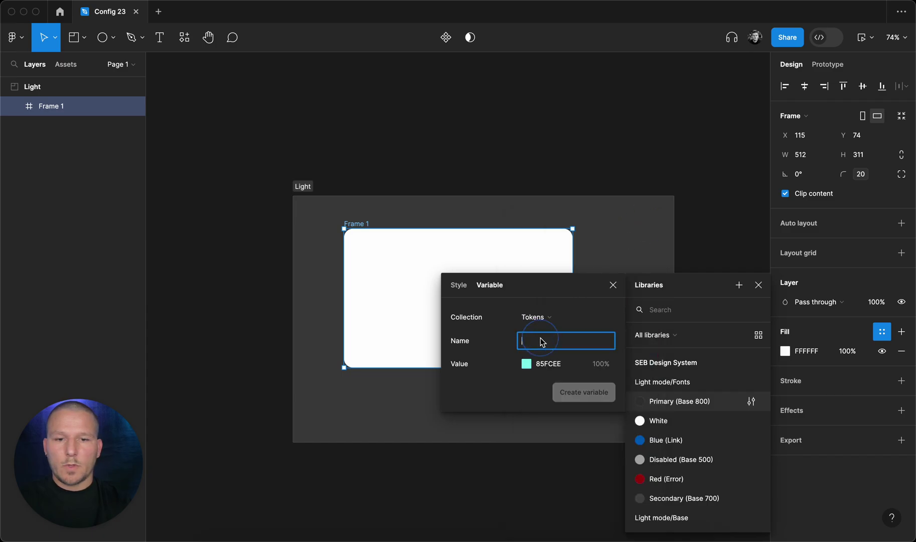
pyautogui.write('base-bg')
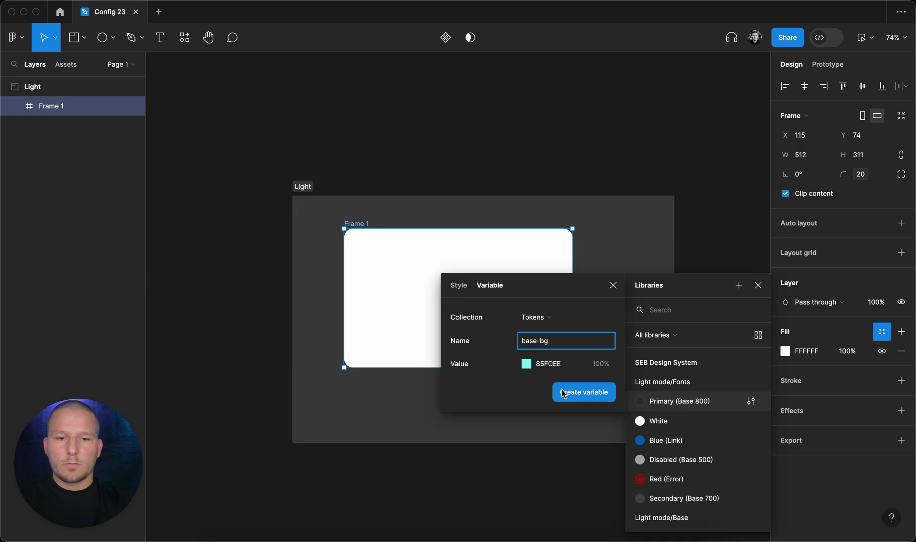
pyautogui.click(564, 392)
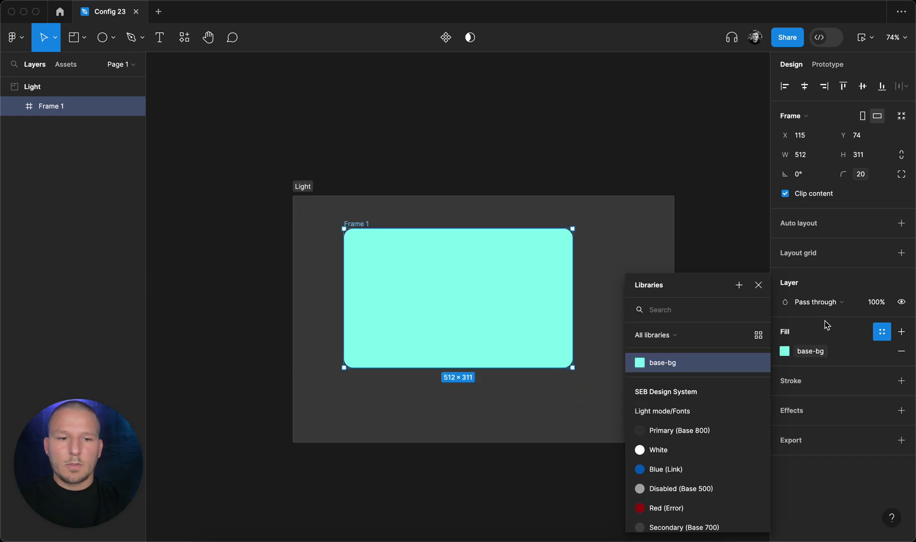
pyautogui.click(759, 285)
pyautogui.click(730, 292)
# - Add the text "Hello World" inside the turquoise frame, above its middle
pyautogui.press('t')
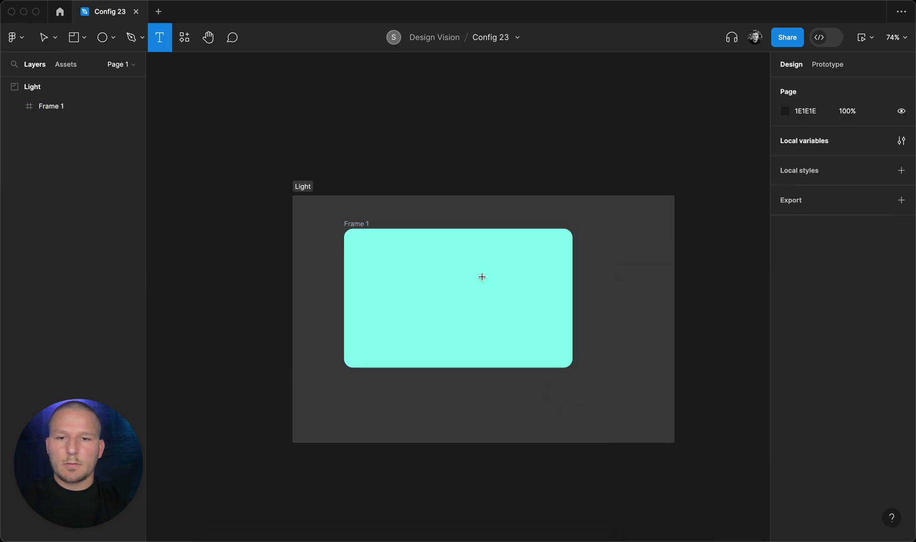
pyautogui.click(416, 275)
pyautogui.write('Hello ')
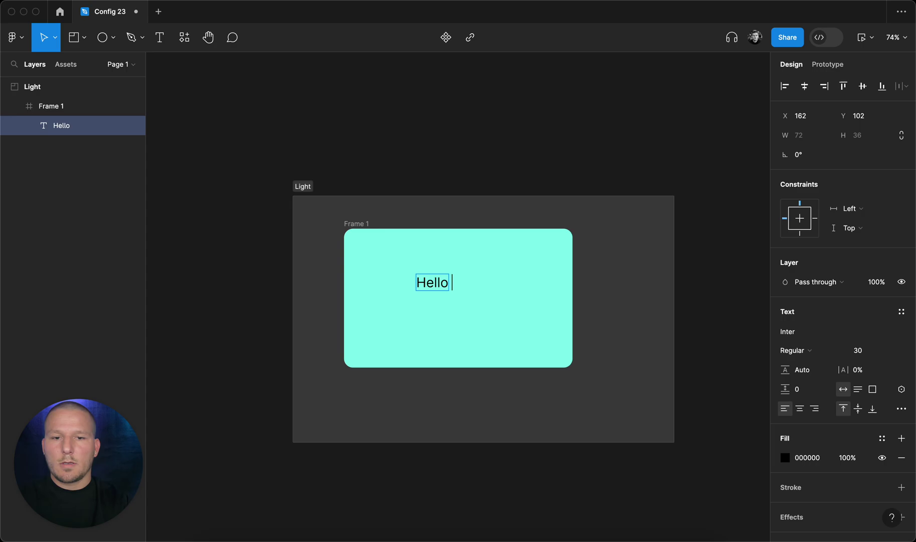
pyautogui.write('World')
pyautogui.press('Escape')
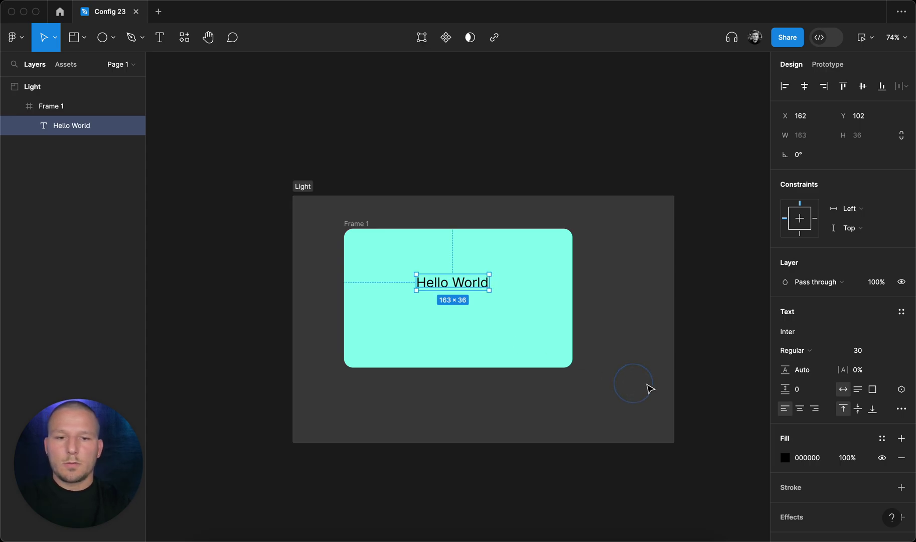
# - Create a colour variable named base-text with value 000000 in the Tokens collection for the Hello World text fill
pyautogui.click(882, 438)
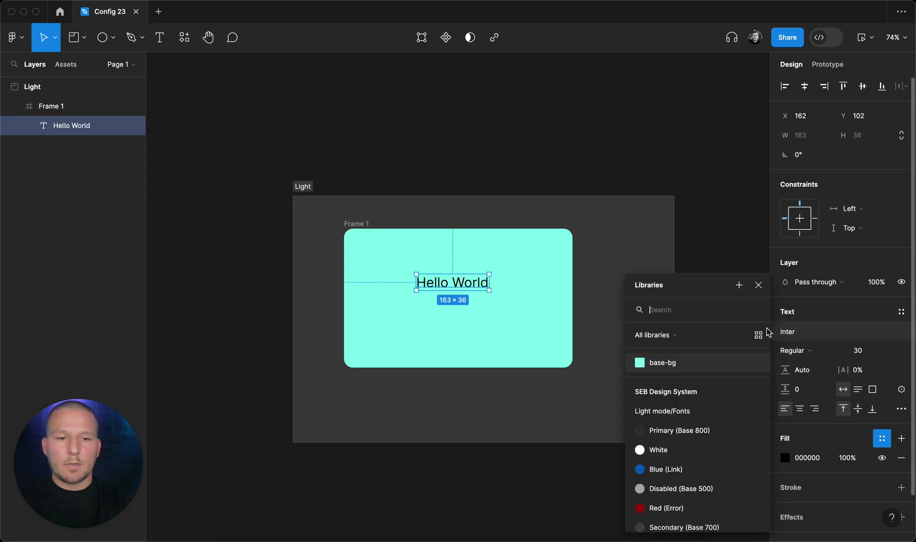
pyautogui.click(739, 287)
pyautogui.write('base')
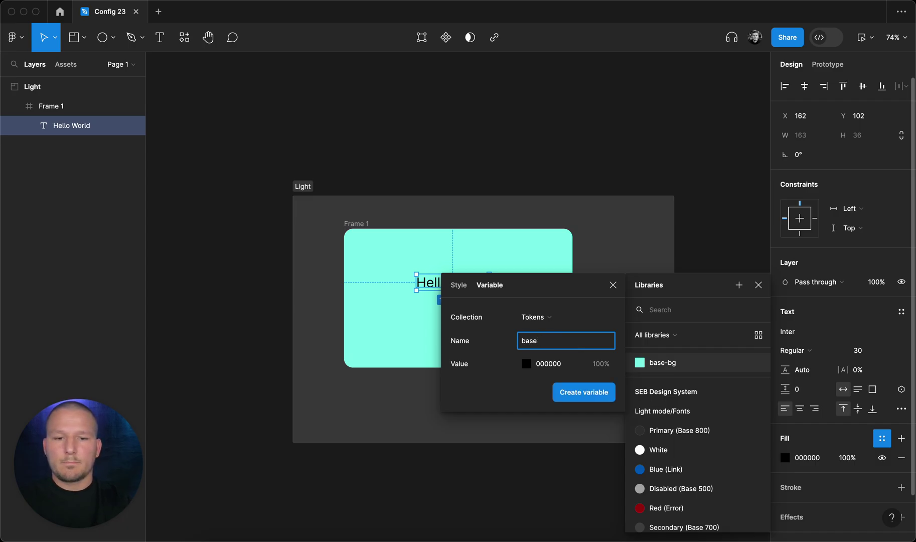
pyautogui.write('-text')
pyautogui.click(583, 394)
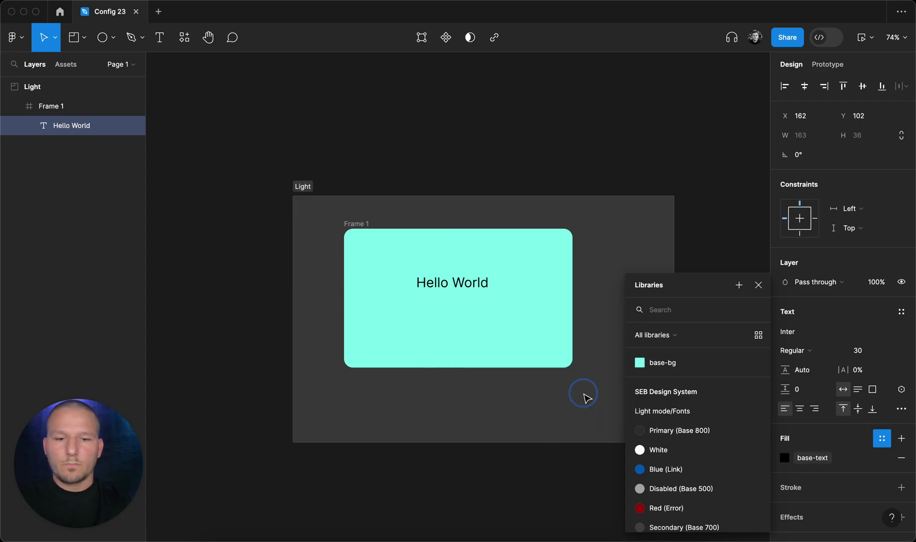
pyautogui.click(758, 286)
pyautogui.click(733, 286)
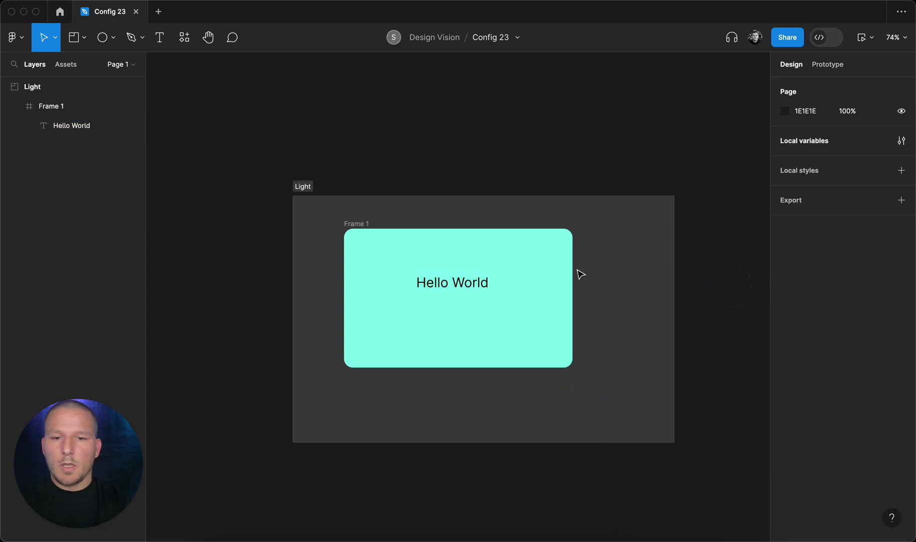
# - Draw a circle about 69 × 69 in the lower-left part of the frame, below the text
pyautogui.press('o')
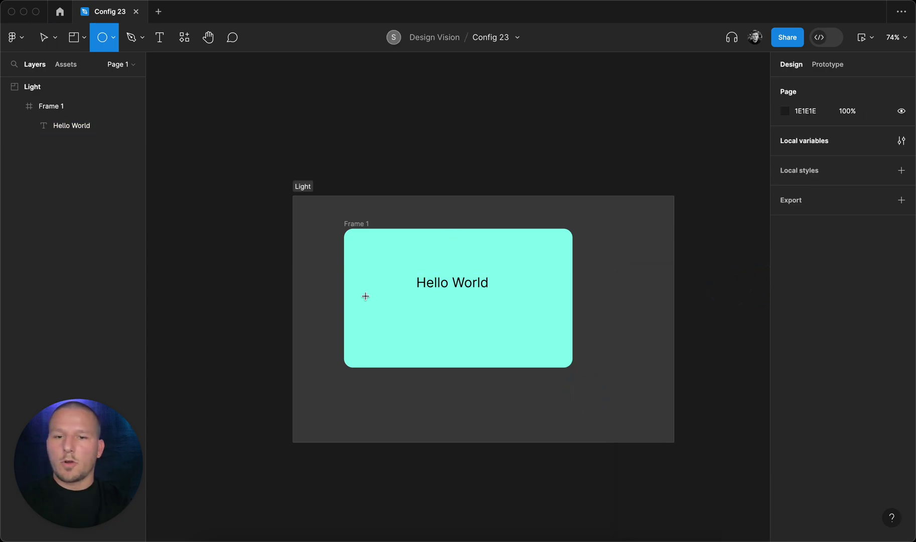
pyautogui.moveTo(379, 311); pyautogui.dragTo(410, 340)
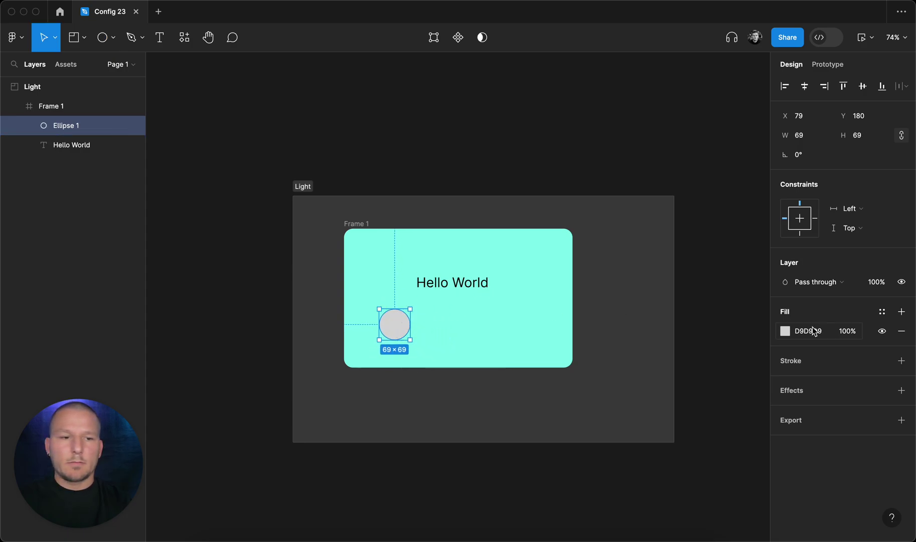
# - Create a magenta colour variable named accent in the Tokens collection for the circle's fill
pyautogui.click(885, 316)
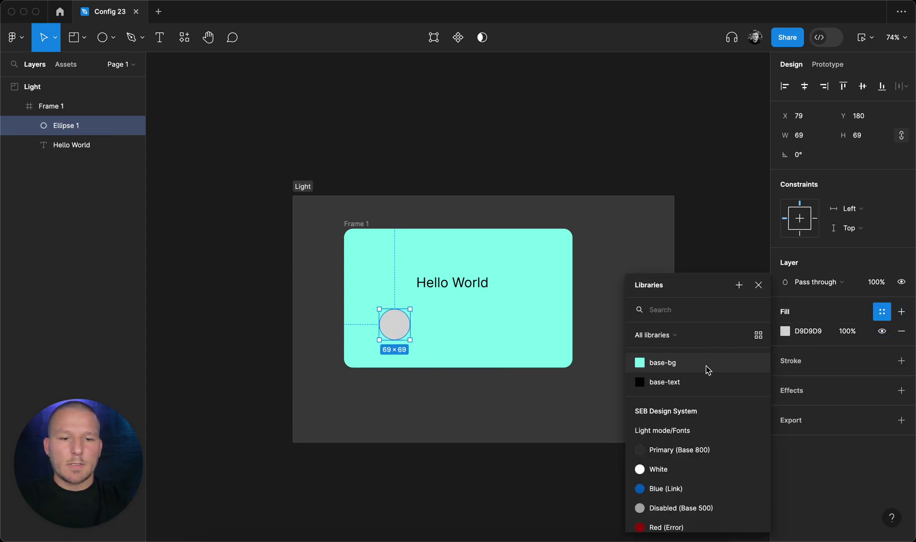
pyautogui.click(739, 284)
pyautogui.write('a')
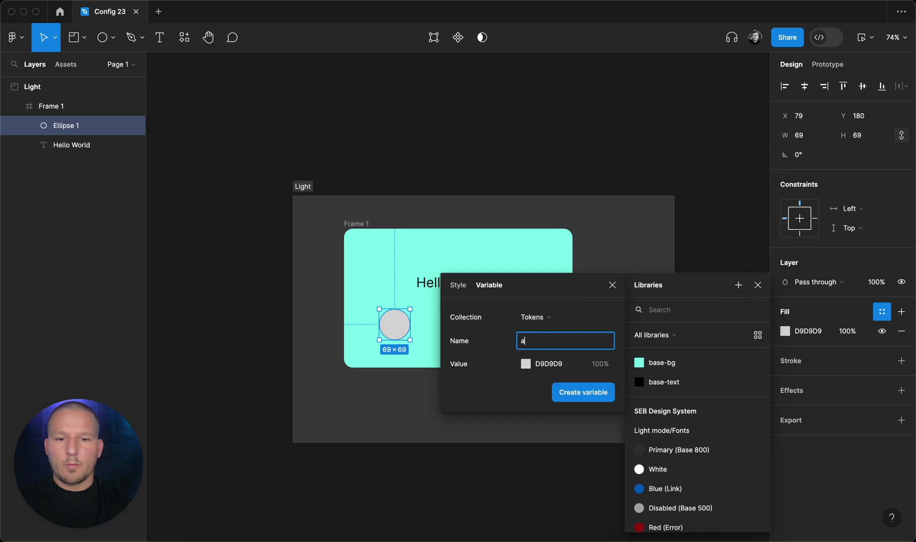
pyautogui.write('ccent')
pyautogui.click(525, 364)
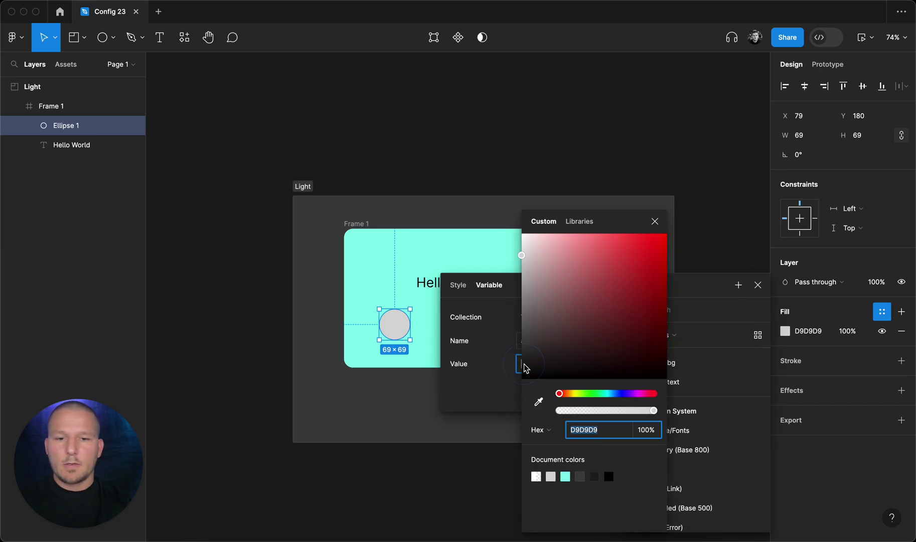
pyautogui.moveTo(609, 398); pyautogui.dragTo(636, 394)
pyautogui.click(666, 240)
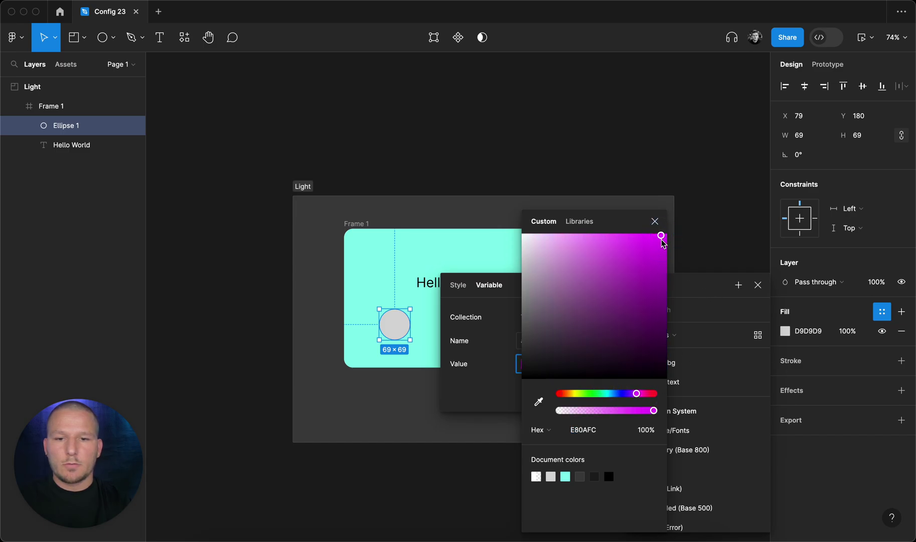
pyautogui.click(655, 221)
pyautogui.click(583, 392)
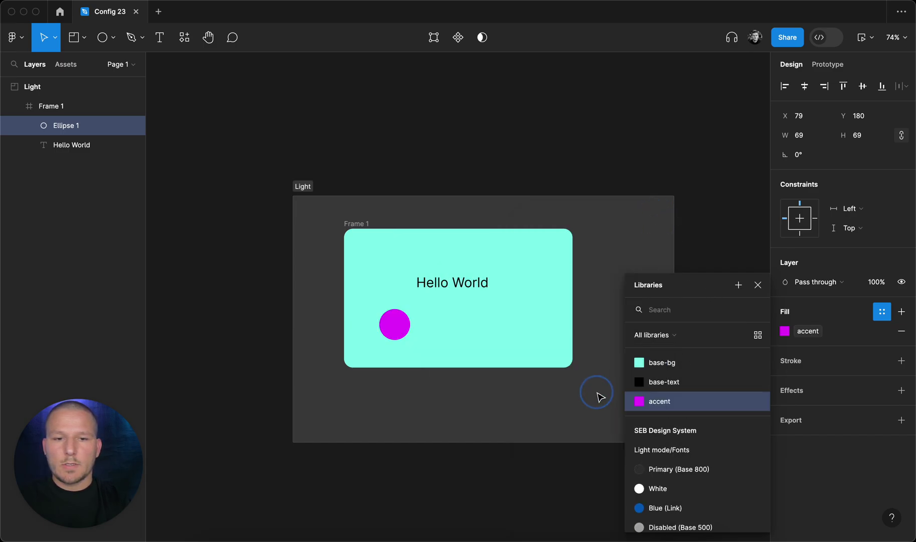
pyautogui.click(758, 285)
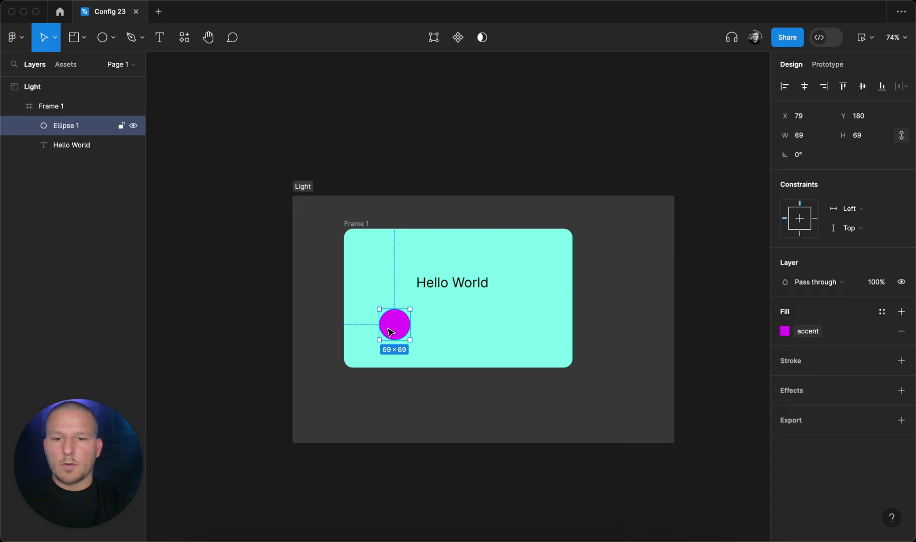
# - Wrap the circle in its own auto layout frame
pyautogui.hotkey('shift', 'a')
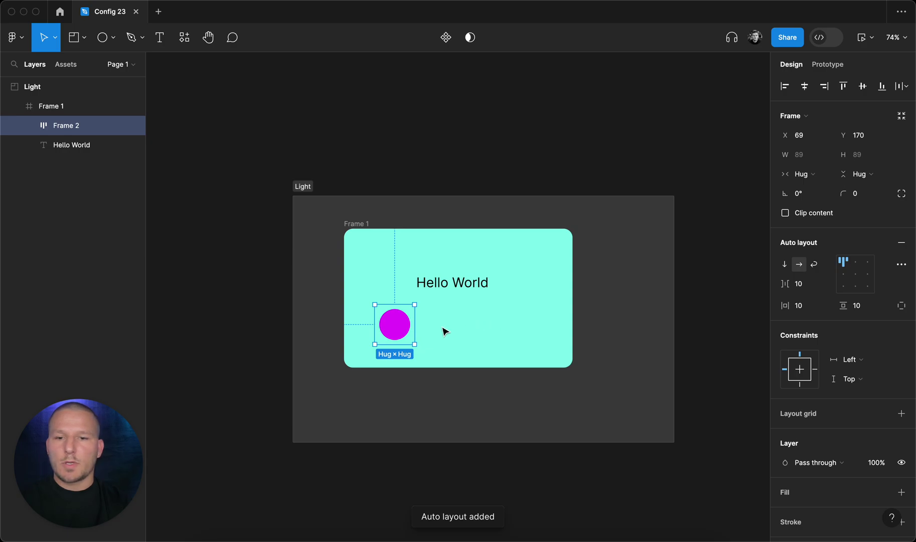
pyautogui.click(806, 285)
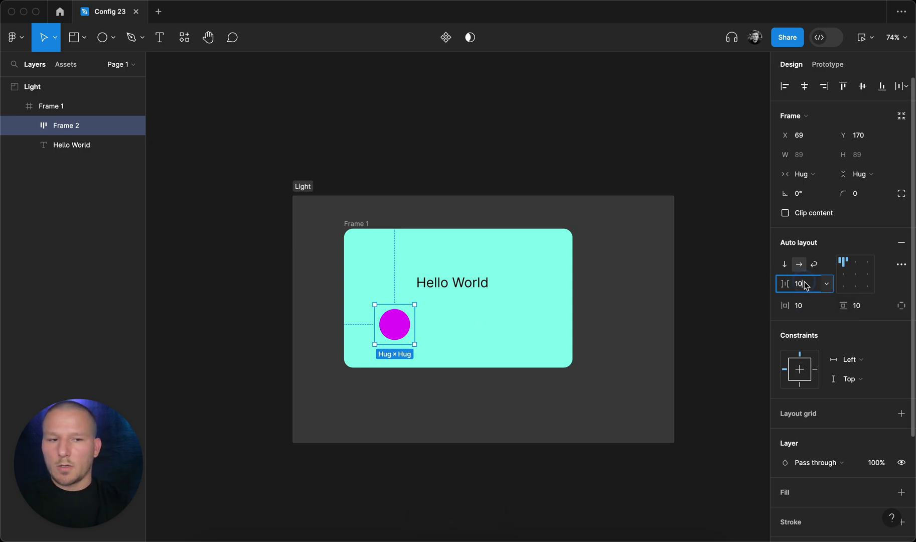
pyautogui.click(829, 285)
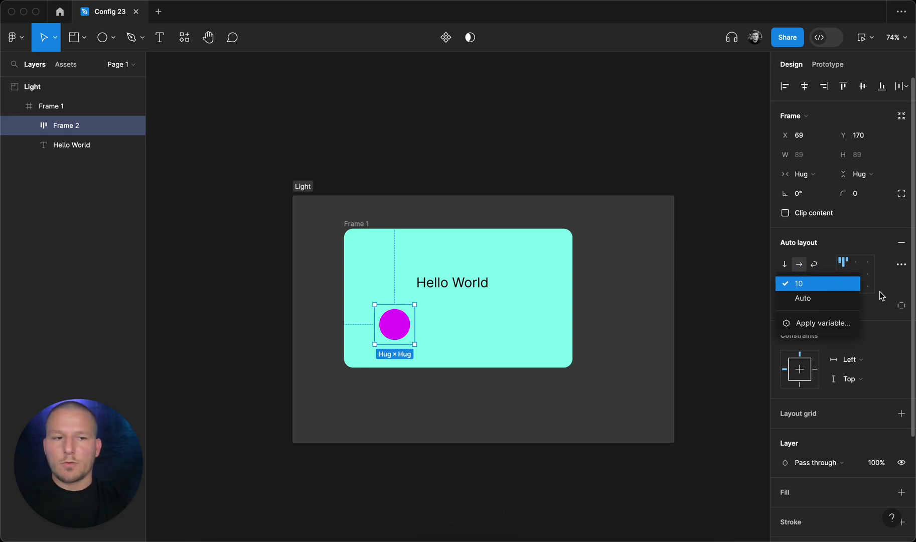
pyautogui.click(892, 330)
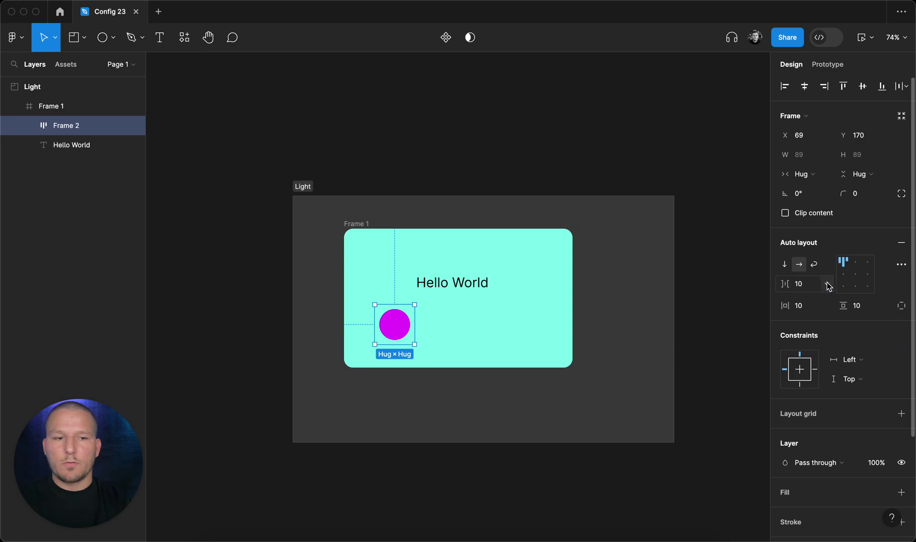
# - Create a variable named base-gap with value 20 in the Tokens collection for the circle frame's item spacing
pyautogui.click(828, 285)
pyautogui.click(853, 323)
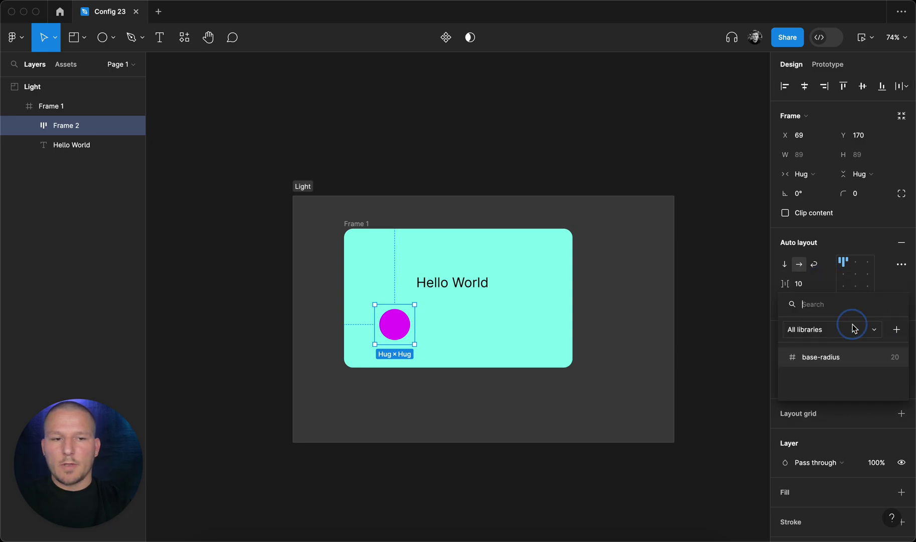
pyautogui.click(897, 330)
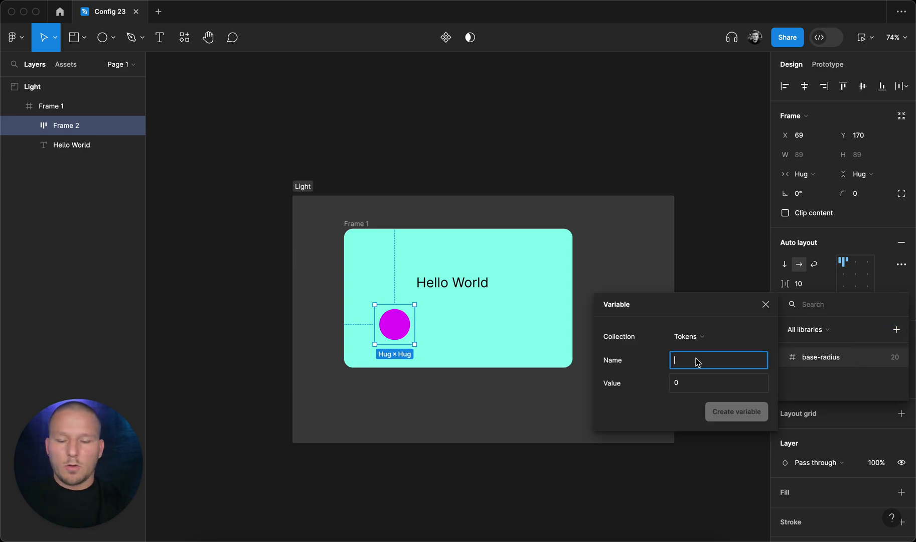
pyautogui.write('base')
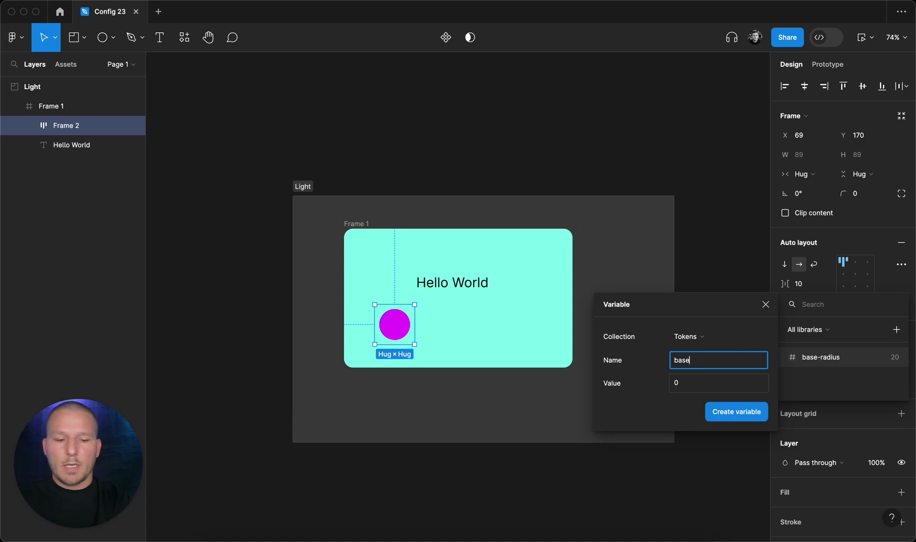
pyautogui.write('-gap')
pyautogui.press('Tab')
pyautogui.write('2')
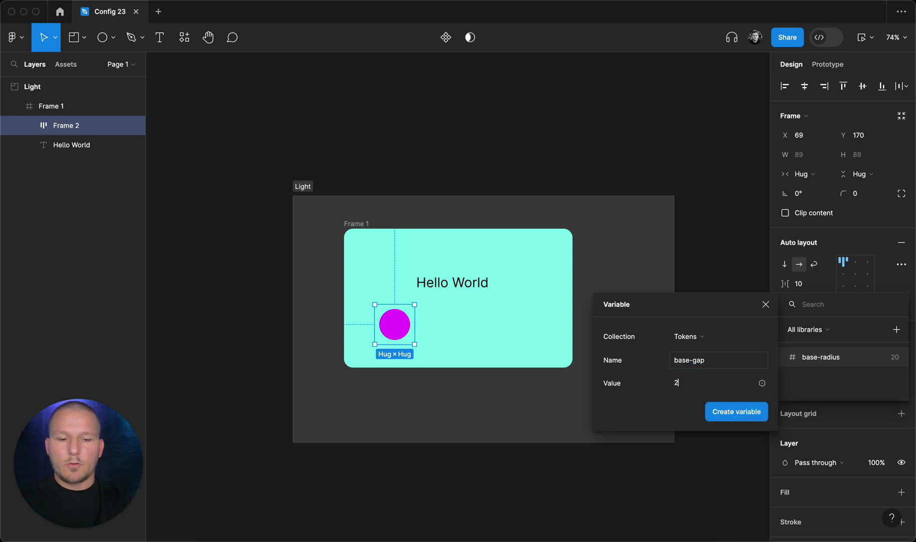
pyautogui.click(736, 411)
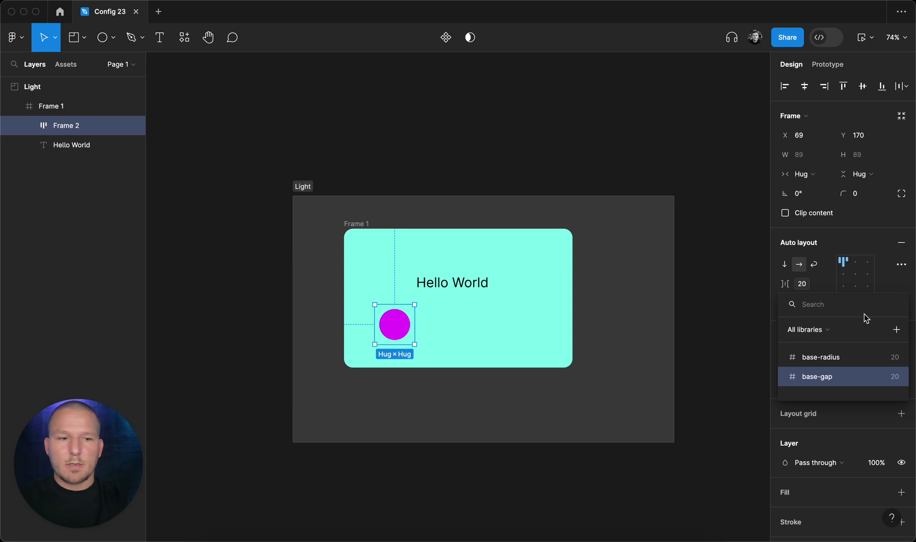
pyautogui.press('Escape')
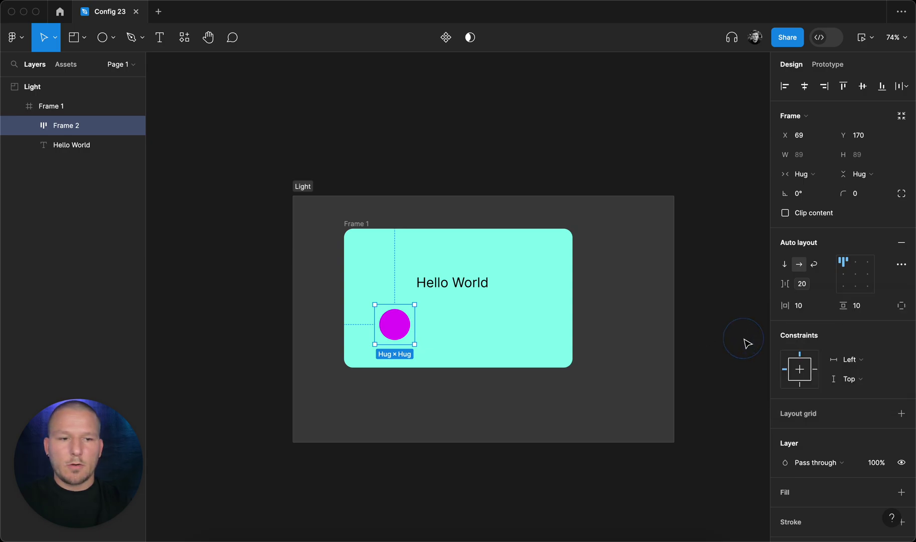
# - Create a variable named inline-padding with value 10 in the Tokens collection for the circle frame's horizontal padding
pyautogui.click(828, 306)
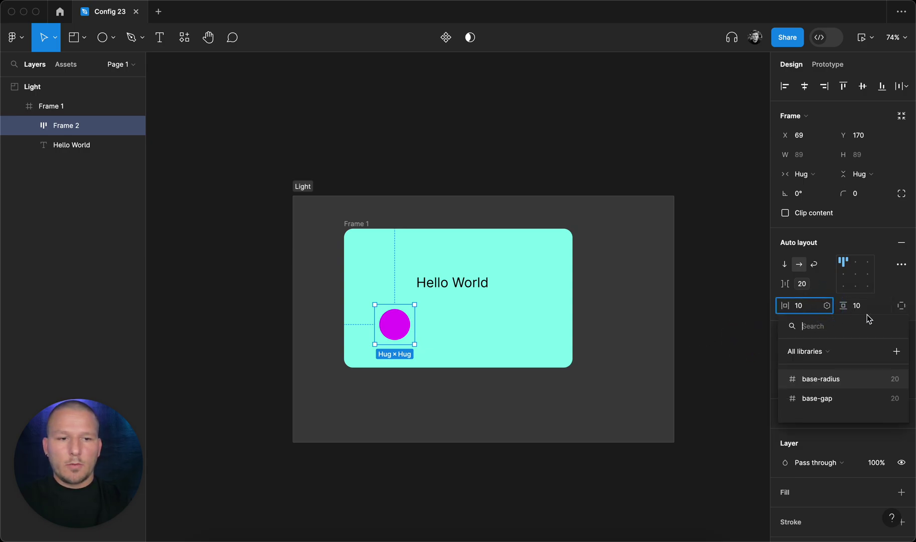
pyautogui.click(897, 351)
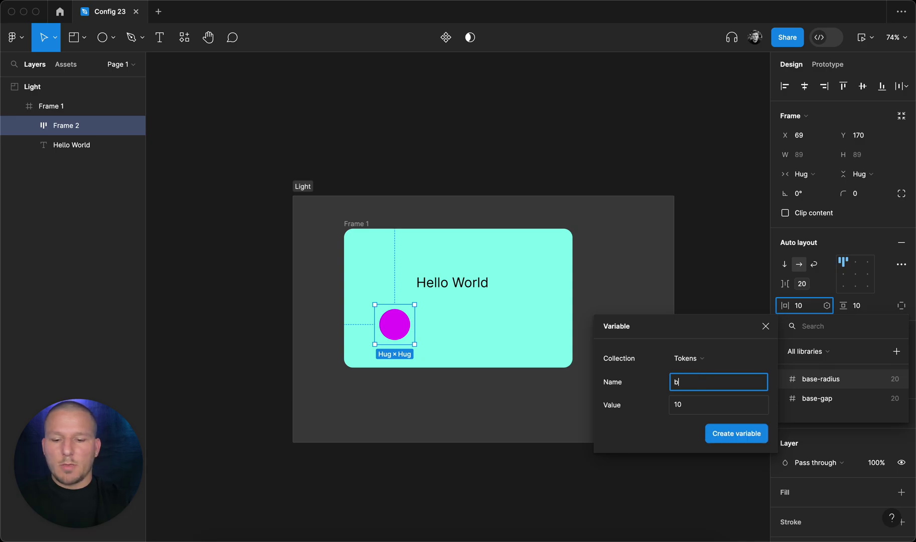
pyautogui.write('inline-padding')
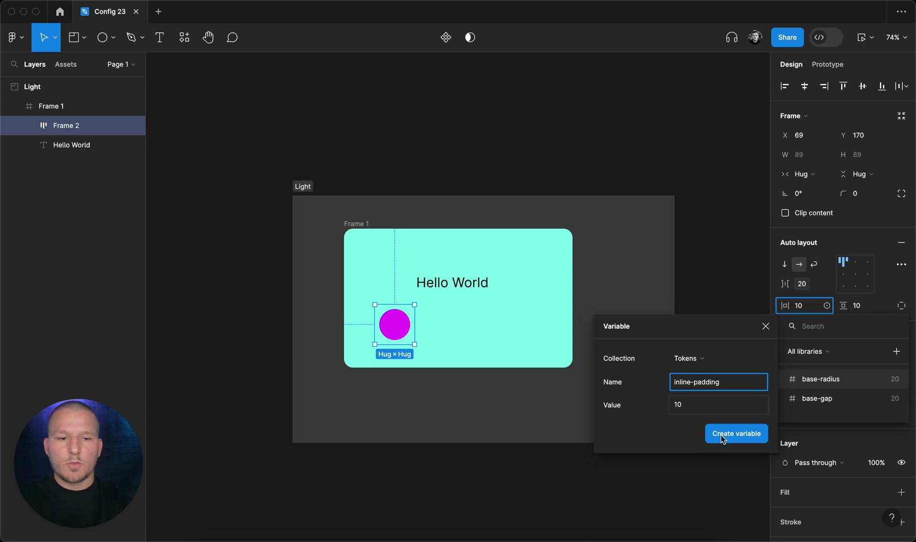
pyautogui.click(722, 433)
pyautogui.click(871, 310)
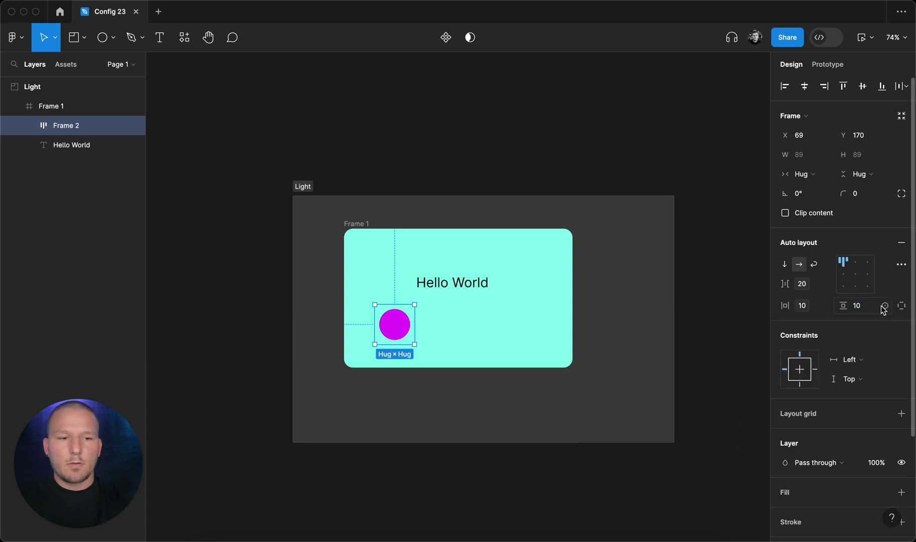
# - Create a variable named block-padding with value 10 in the Tokens collection for the circle frame's vertical padding
pyautogui.click(885, 306)
pyautogui.click(897, 351)
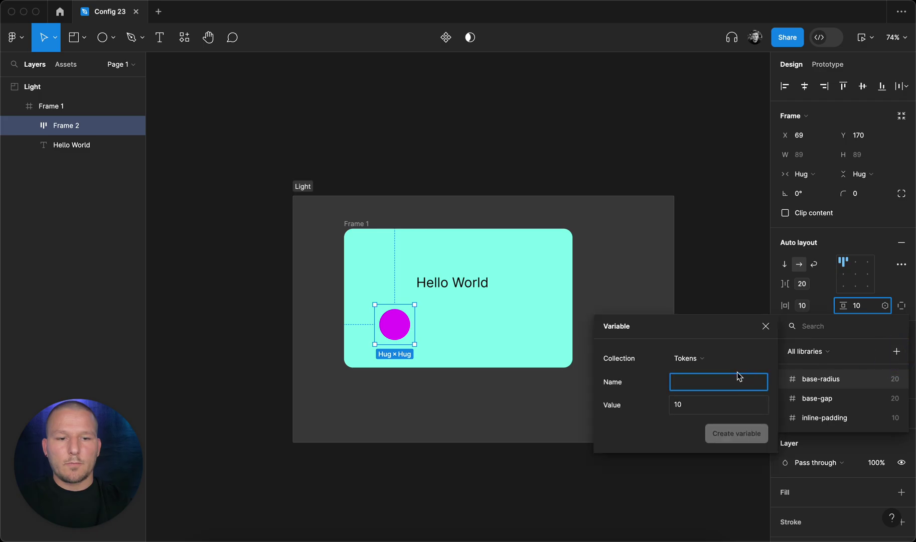
pyautogui.write('block-padding')
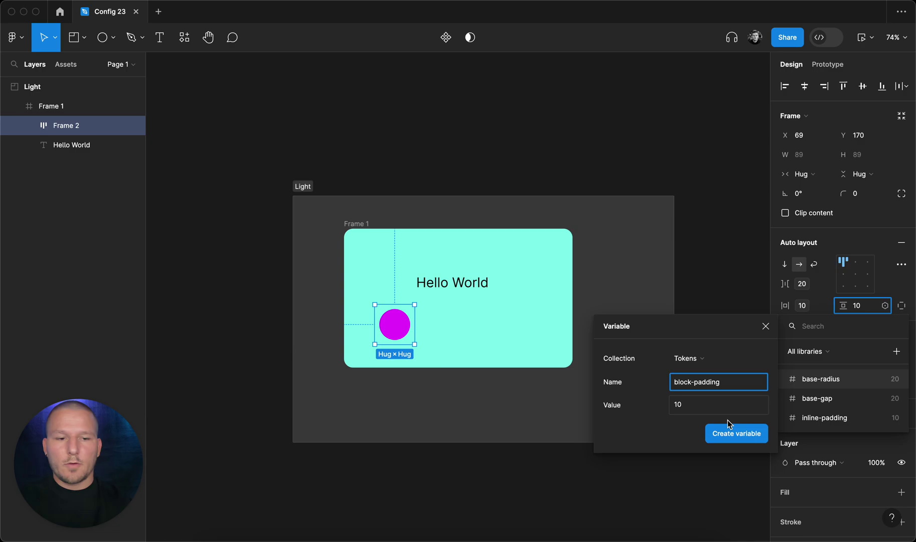
pyautogui.click(725, 434)
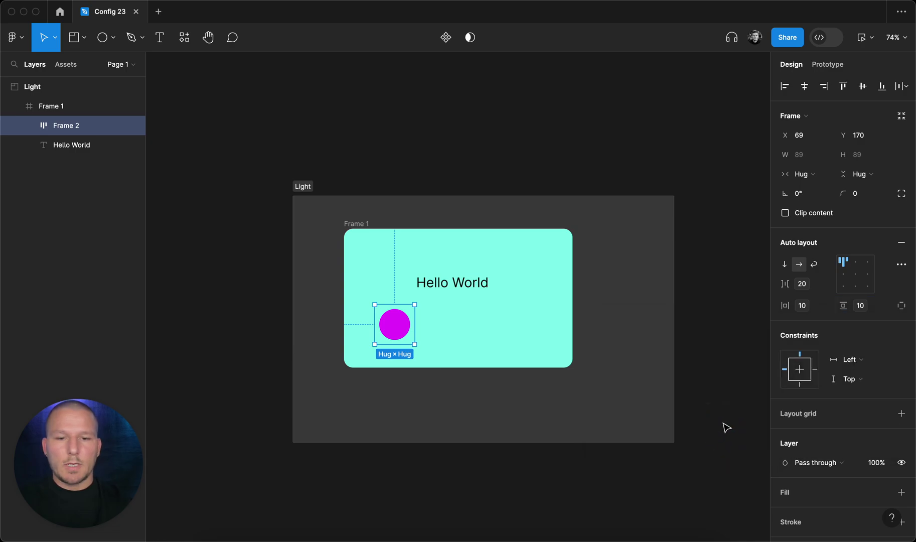
# - Duplicate the circle four times inside its auto layout frame to make a row of five
pyautogui.keyDown('super'); pyautogui.click(397, 325); pyautogui.keyUp('super')
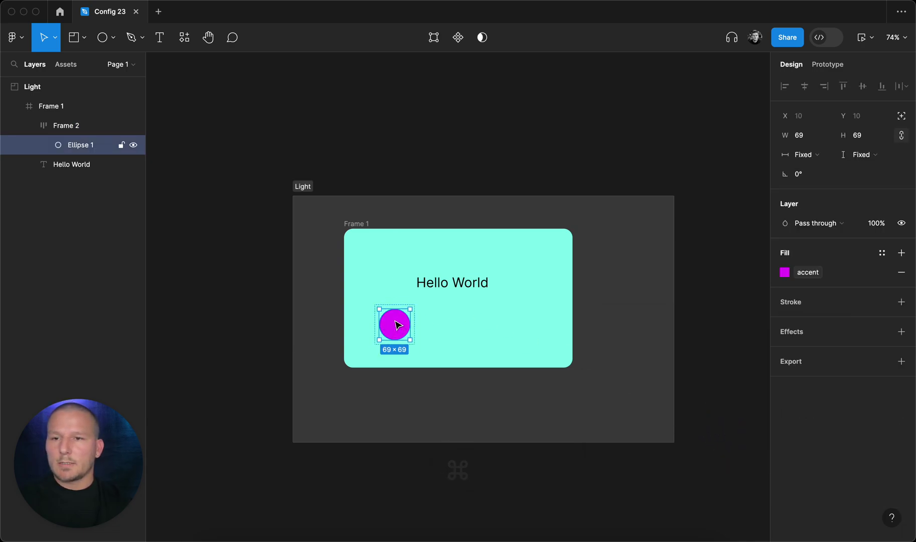
pyautogui.press('super+d')
pyautogui.press('super+d')
pyautogui.press('super+d')
pyautogui.press('super+d')
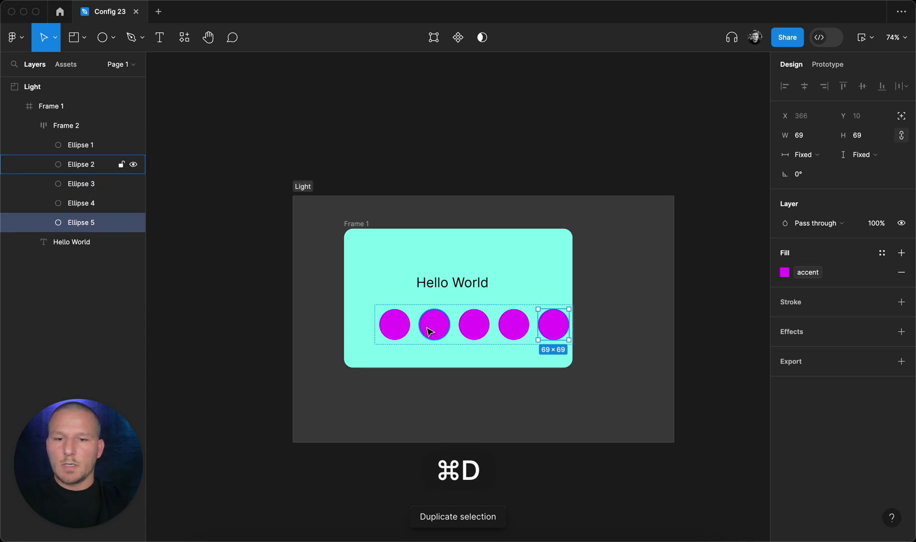
# - Set the circles' auto layout frame to wrap and narrow it so that three circles fit in the first row
pyautogui.click(61, 121)
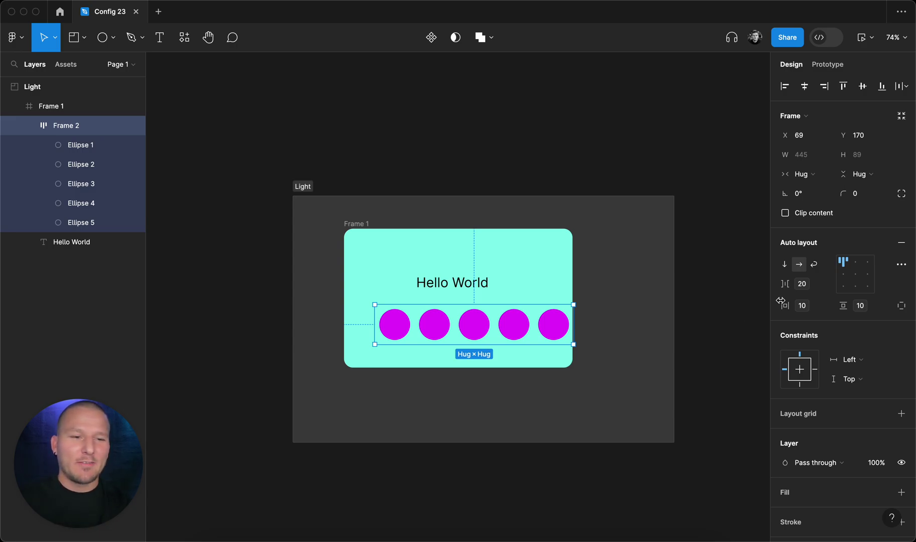
pyautogui.click(815, 266)
pyautogui.moveTo(577, 325); pyautogui.dragTo(515, 331)
pyautogui.click(597, 342)
# - Add auto layout to the turquoise Frame 1 and apply the base-gap variable to its vertical item spacing
pyautogui.click(362, 227)
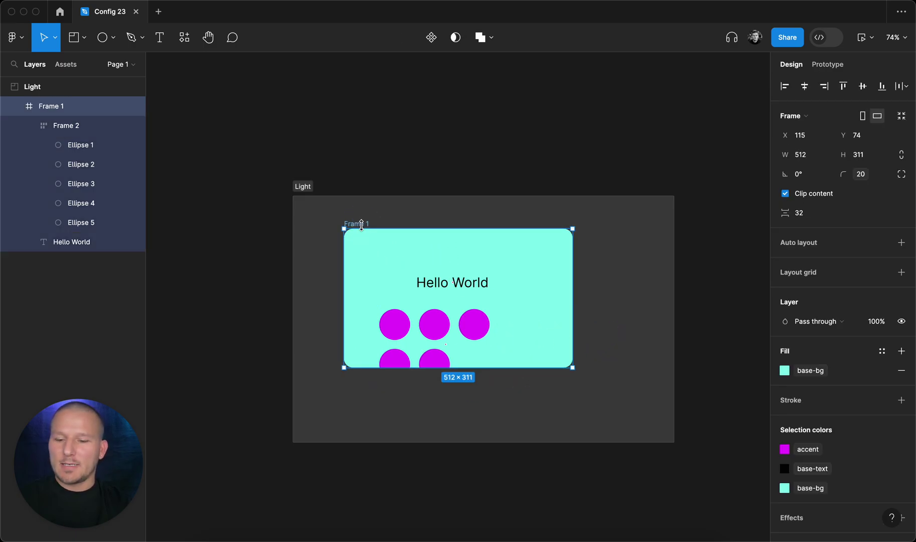
pyautogui.hotkey('shift', 'a')
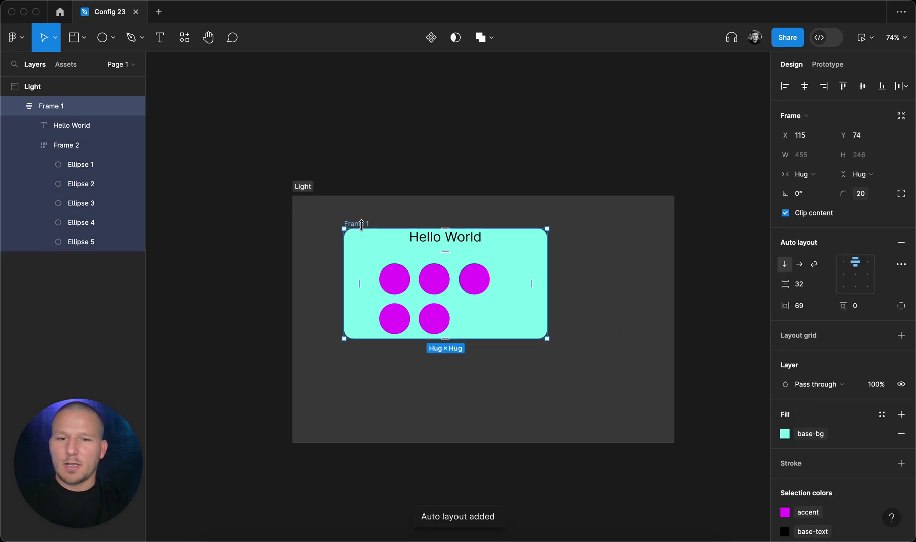
pyautogui.click(828, 284)
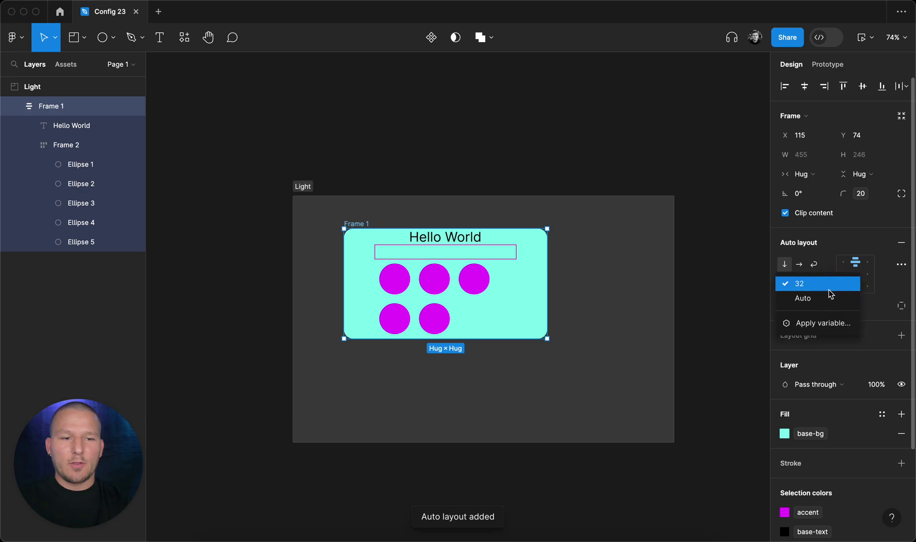
pyautogui.click(827, 322)
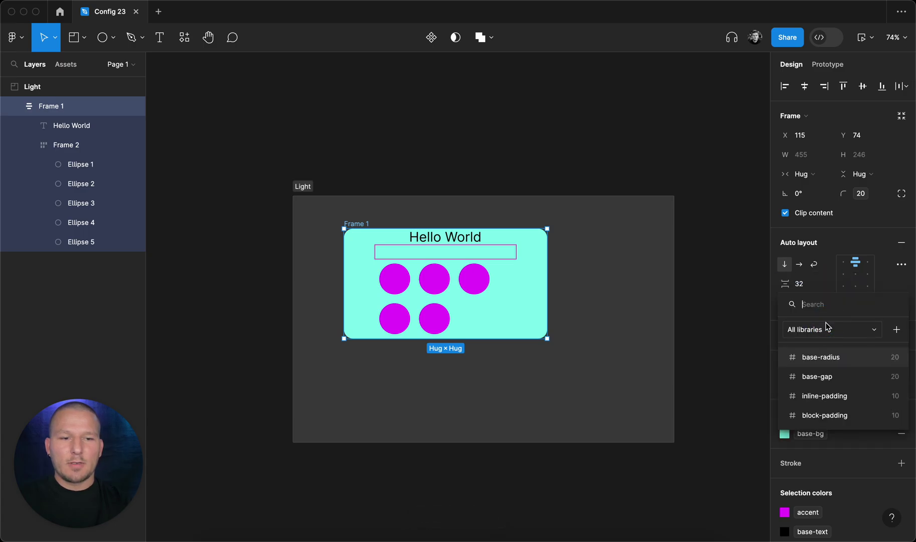
pyautogui.click(828, 377)
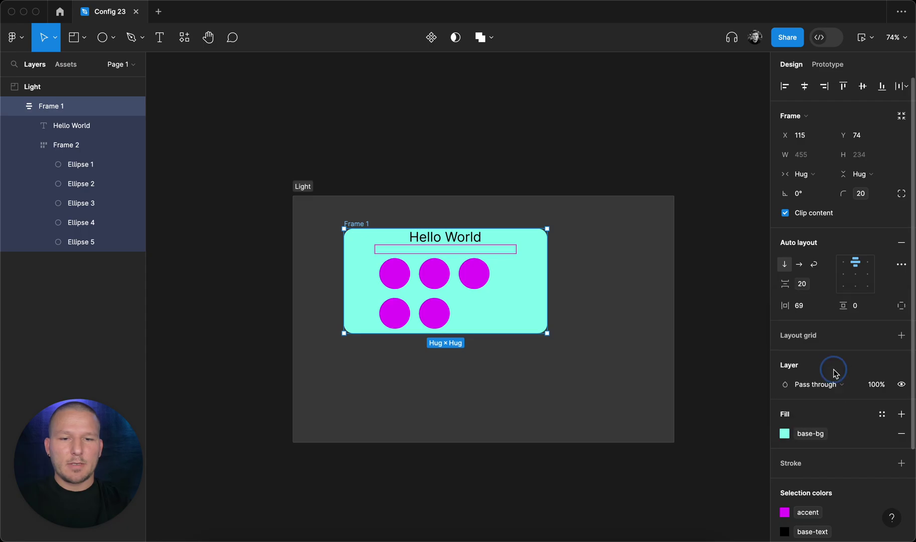
pyautogui.click(650, 313)
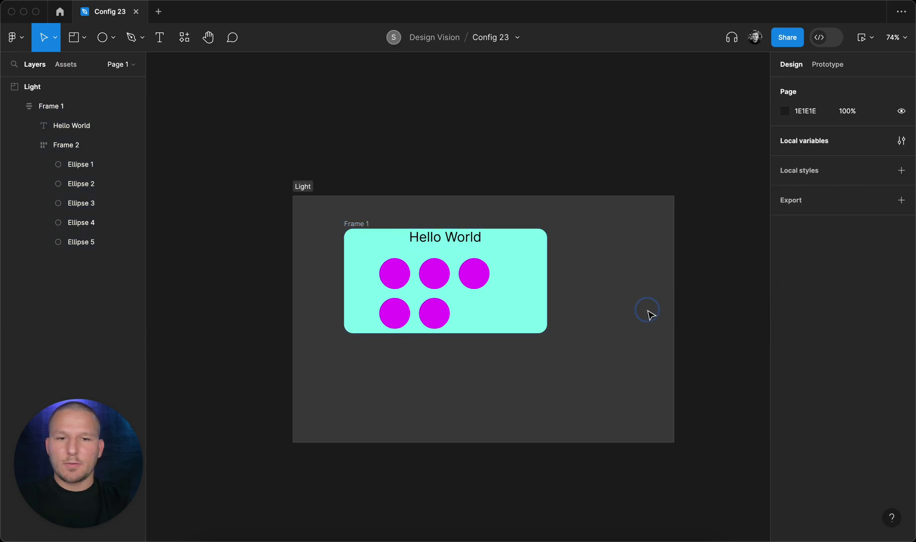
# - Apply the inline-padding variable to the horizontal padding of the turquoise Frame 1
pyautogui.click(354, 224)
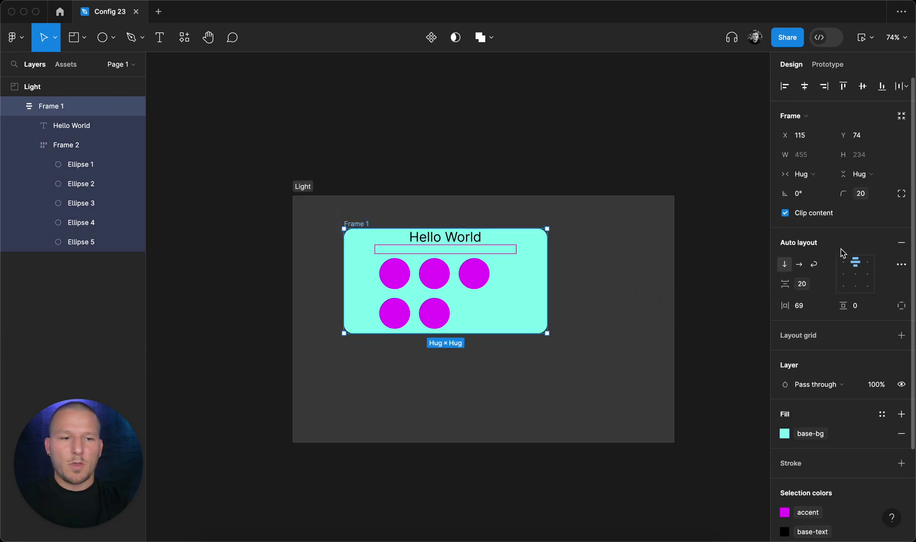
pyautogui.click(827, 306)
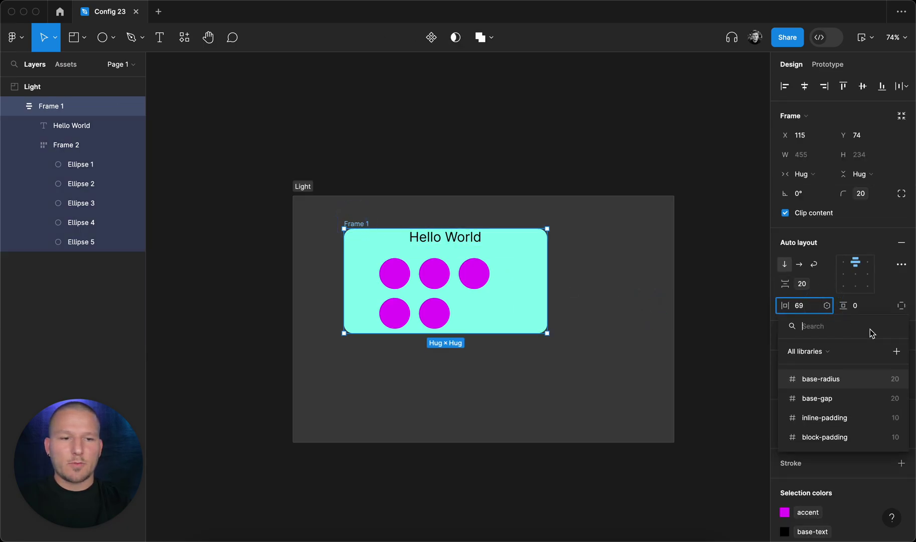
pyautogui.click(844, 417)
pyautogui.click(677, 367)
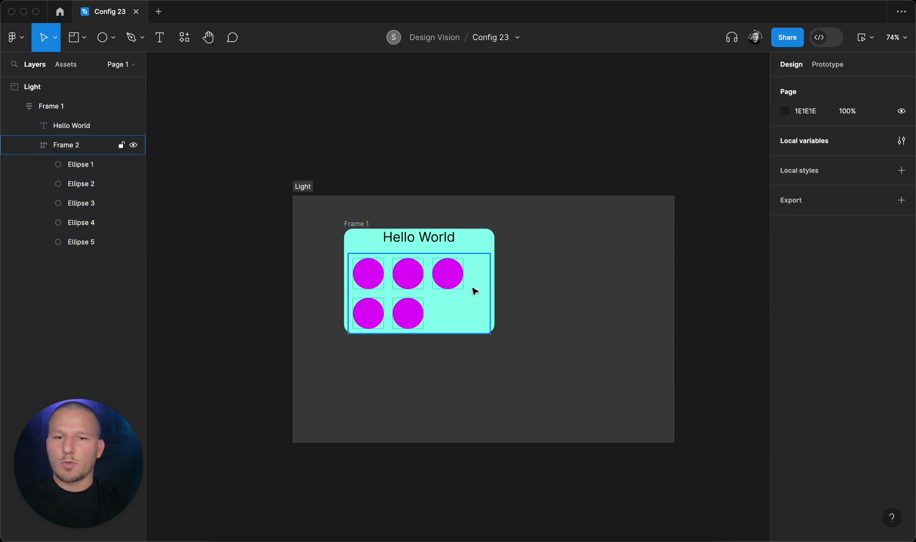
# - Undo the last horizontal padding change on the turquoise Frame 1 and set its vertical padding to 80
pyautogui.press('super+z')
pyautogui.press('super+z')
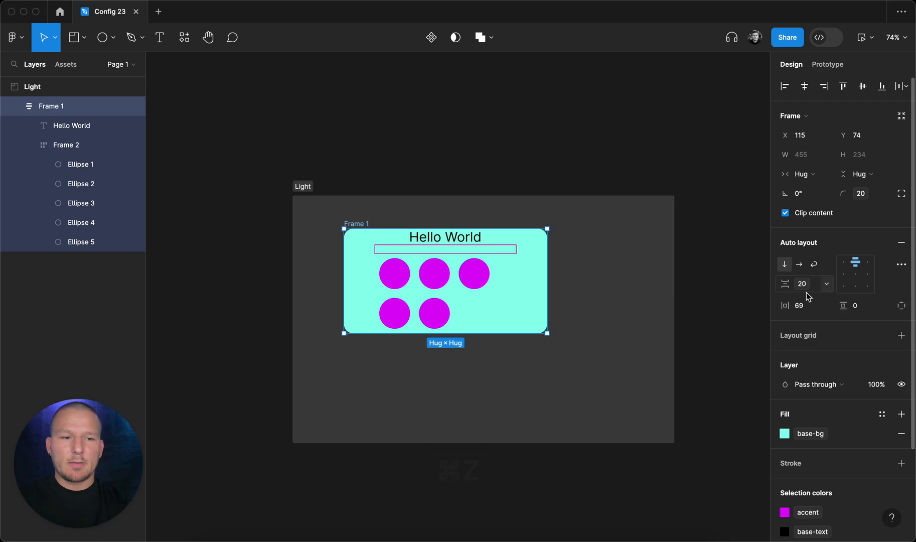
pyautogui.click(807, 307)
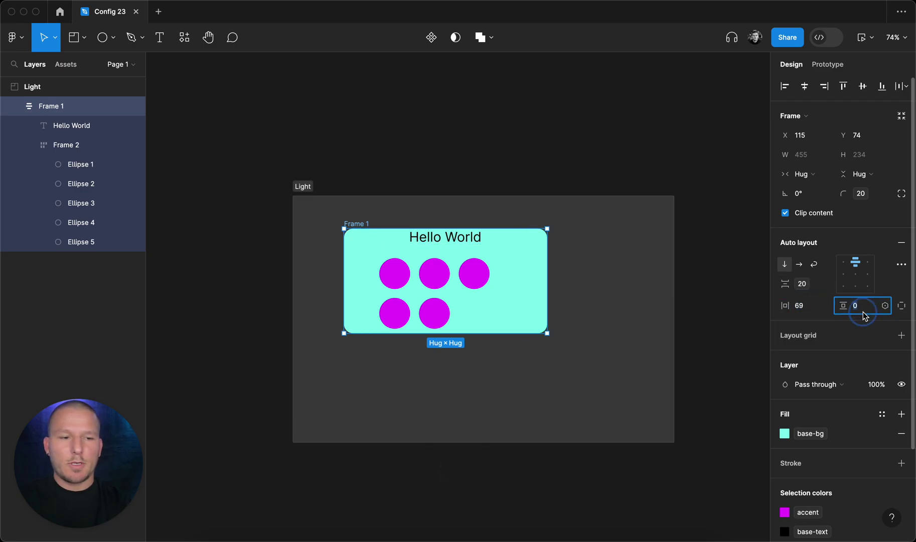
pyautogui.press('Return')
pyautogui.click(641, 324)
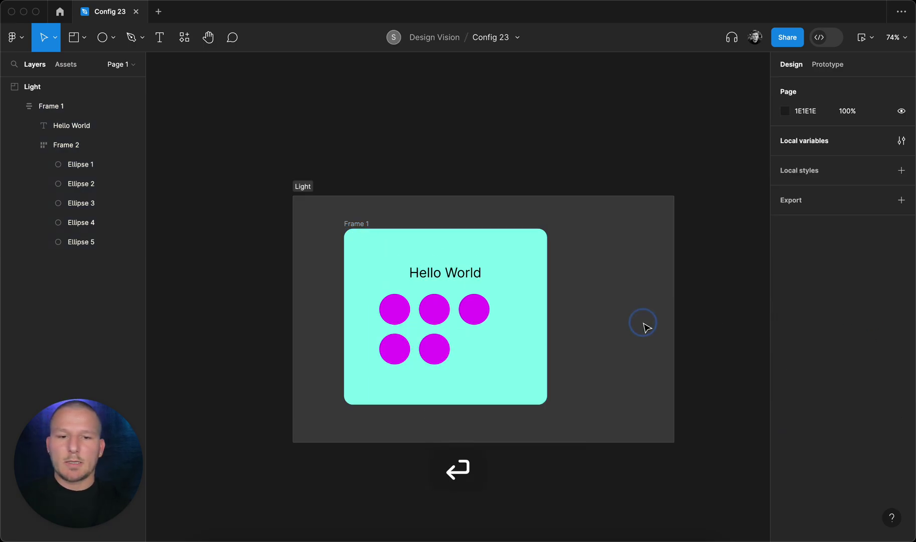
pyautogui.scroll(-3, 714, 338)
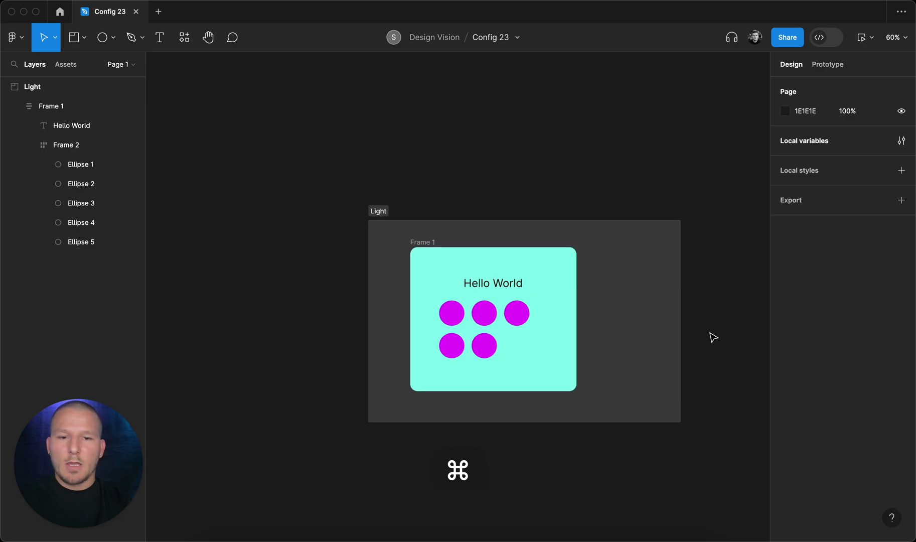
pyautogui.hscroll(3, 713, 338)
pyautogui.hscroll(3, 714, 337)
pyautogui.scroll(-2, 713, 337)
pyautogui.hscroll(-4, 713, 338)
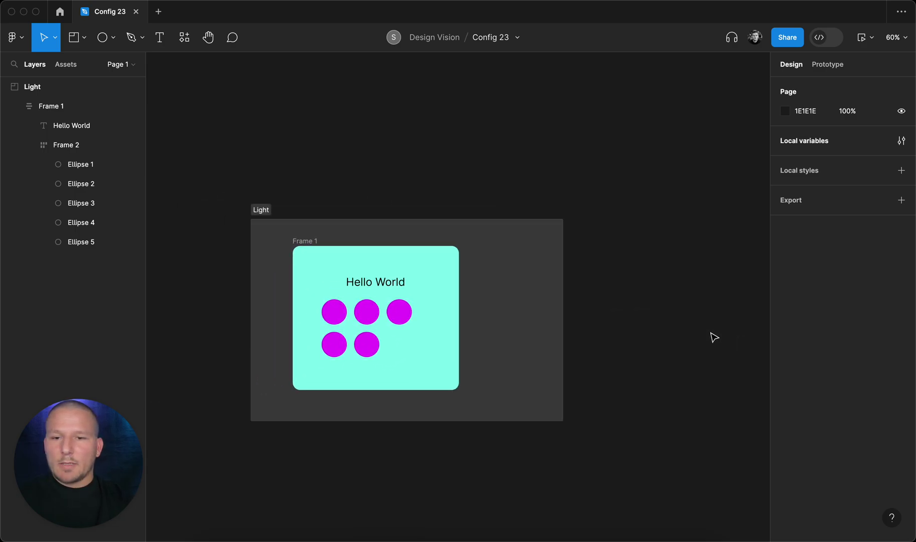
pyautogui.click(262, 215)
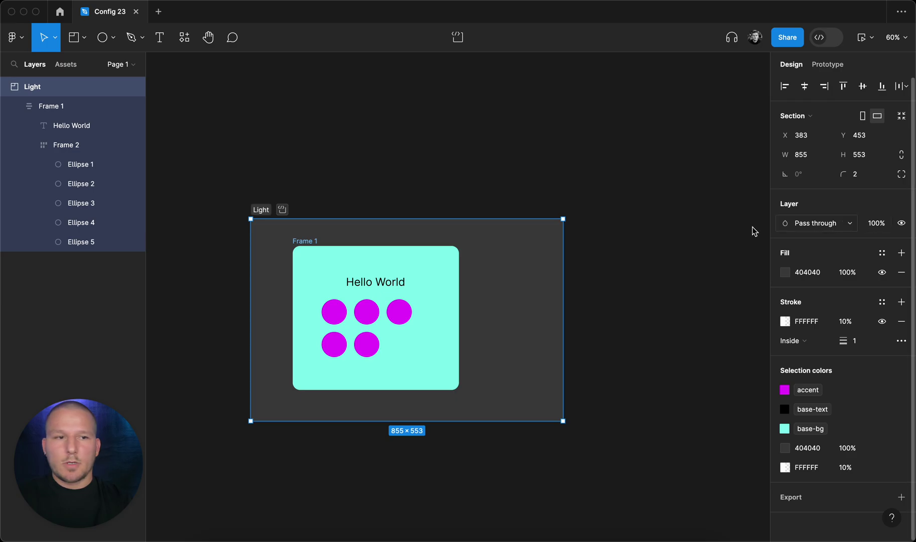
pyautogui.click(603, 220)
# - Duplicate the Light mode in the Tokens variable collection and rename the copy Dark
pyautogui.click(909, 143)
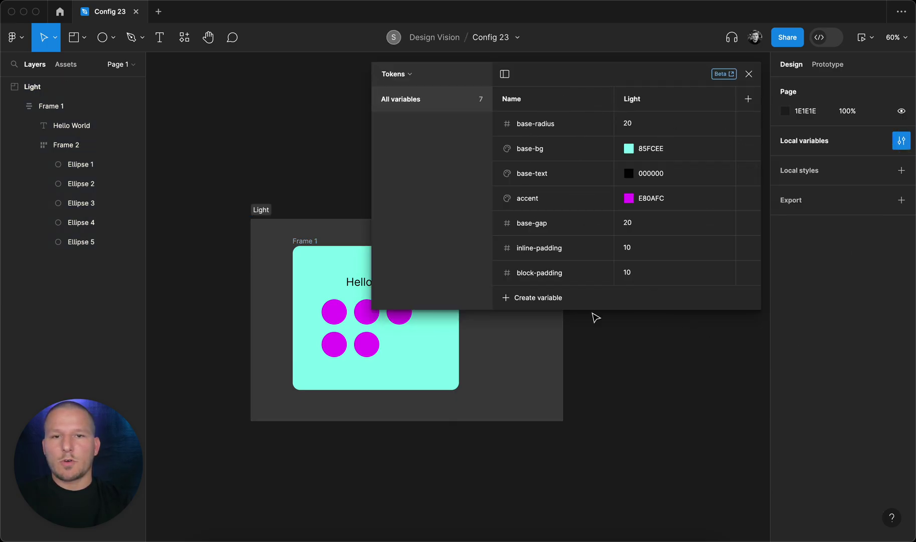
pyautogui.rightClick(659, 102)
pyautogui.click(689, 115)
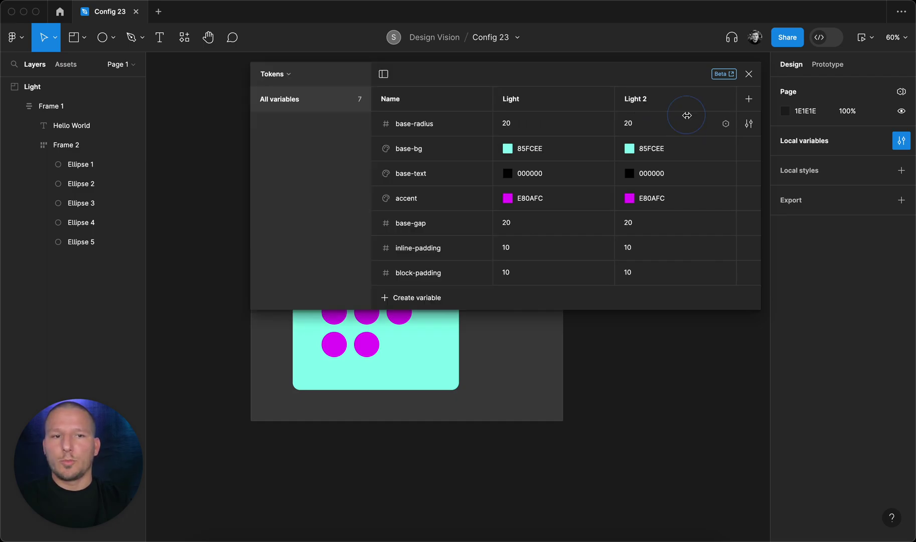
pyautogui.doubleClick(641, 99)
pyautogui.write('Dark')
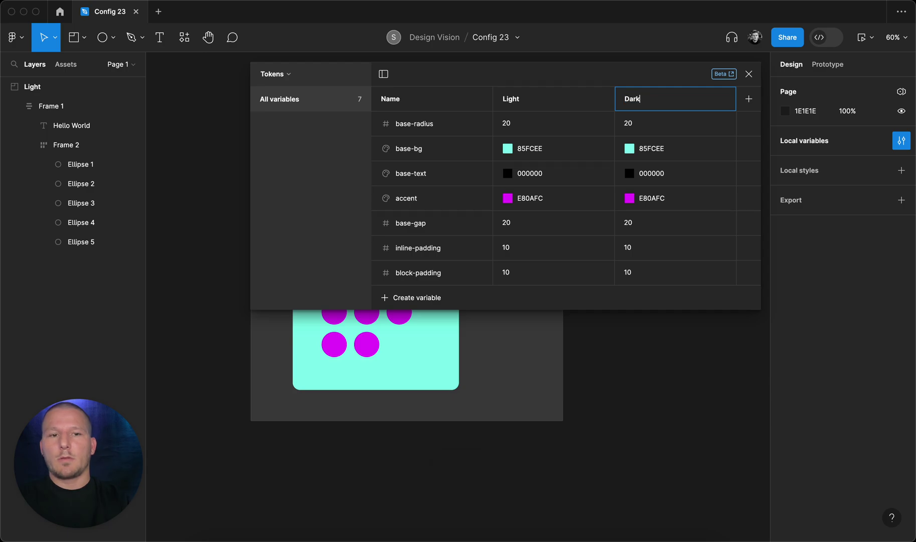
pyautogui.press('Return')
# - Set the Dark mode colours of base-bg to yellow FCE285 and accent to blue 0AC2FC
pyautogui.click(628, 149)
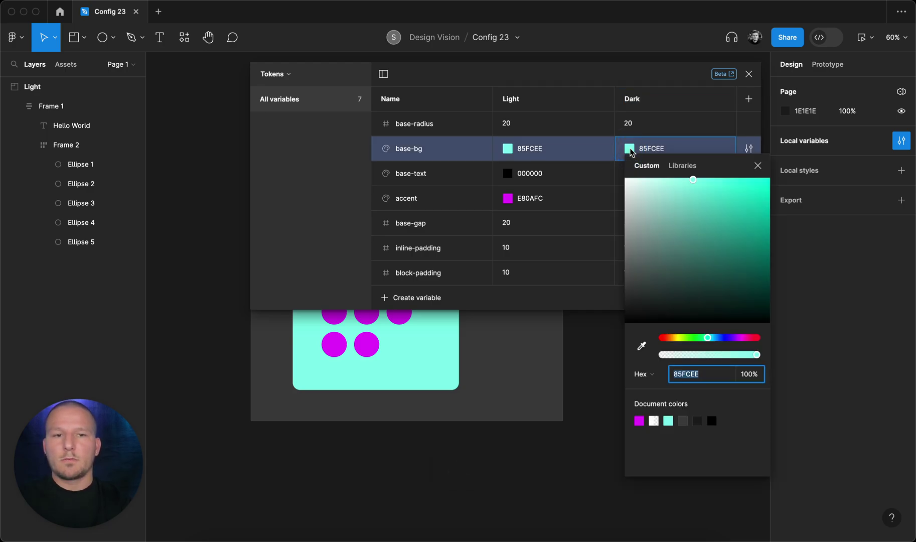
pyautogui.moveTo(692, 344); pyautogui.dragTo(676, 343)
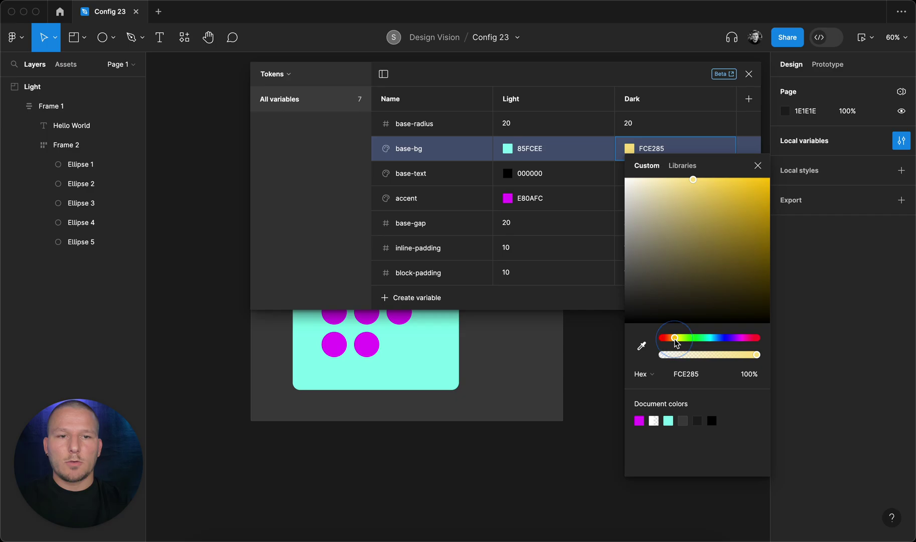
pyautogui.click(757, 165)
pyautogui.click(631, 200)
pyautogui.click(630, 199)
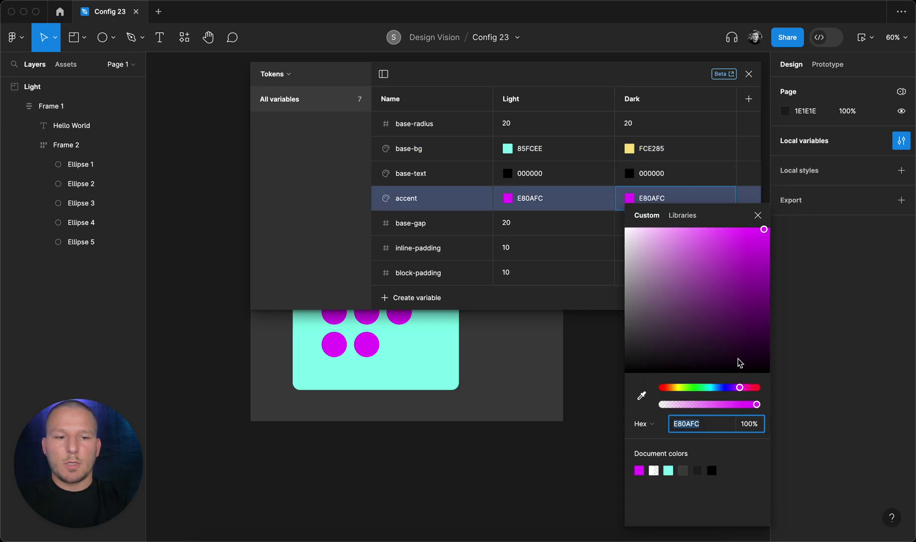
pyautogui.moveTo(731, 391); pyautogui.dragTo(713, 389)
pyautogui.click(758, 215)
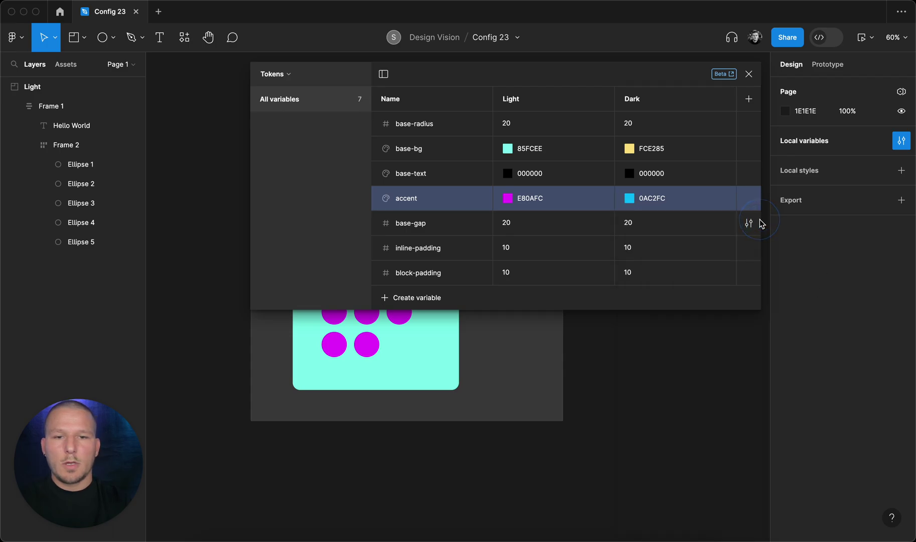
# - Set the Dark mode value of base-gap to 40 and inline-padding to 80, and close the variables window
pyautogui.click(644, 227)
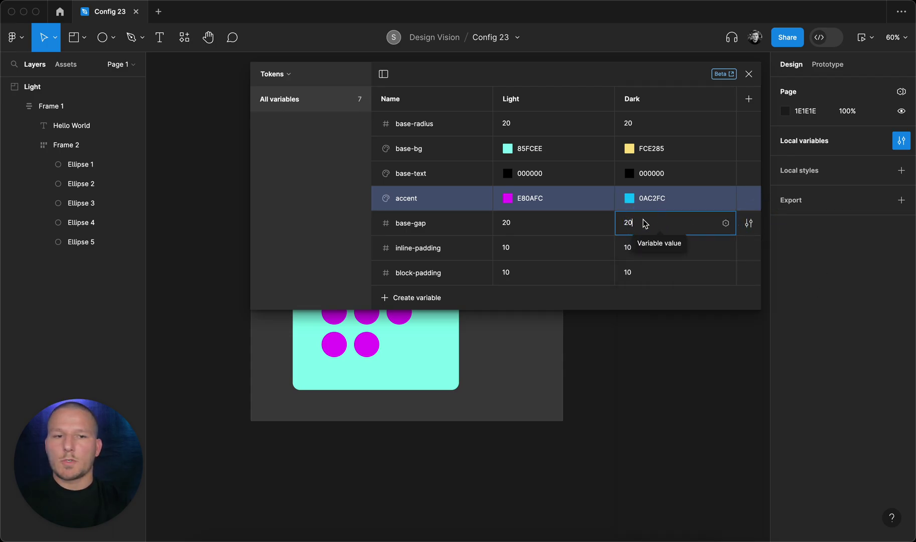
pyautogui.press('super+a')
pyautogui.write('40')
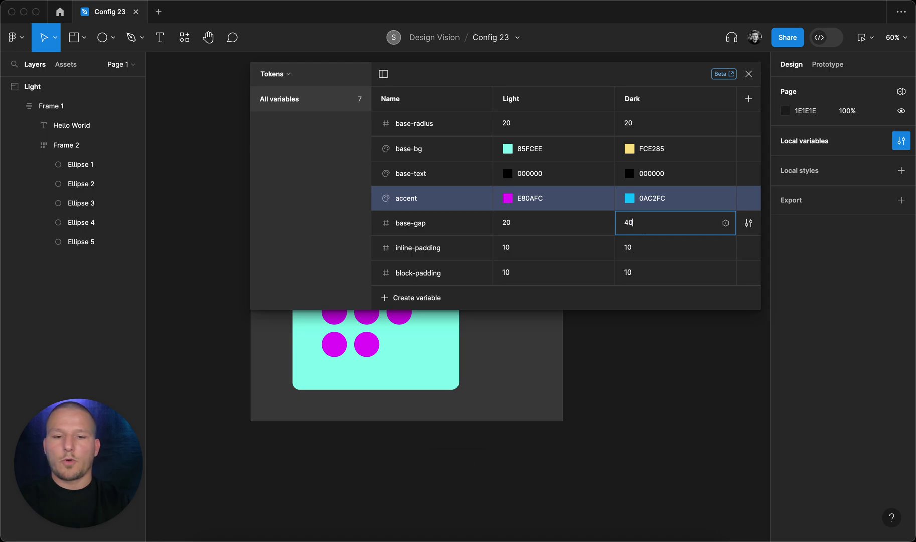
pyautogui.click(653, 253)
pyautogui.write('80')
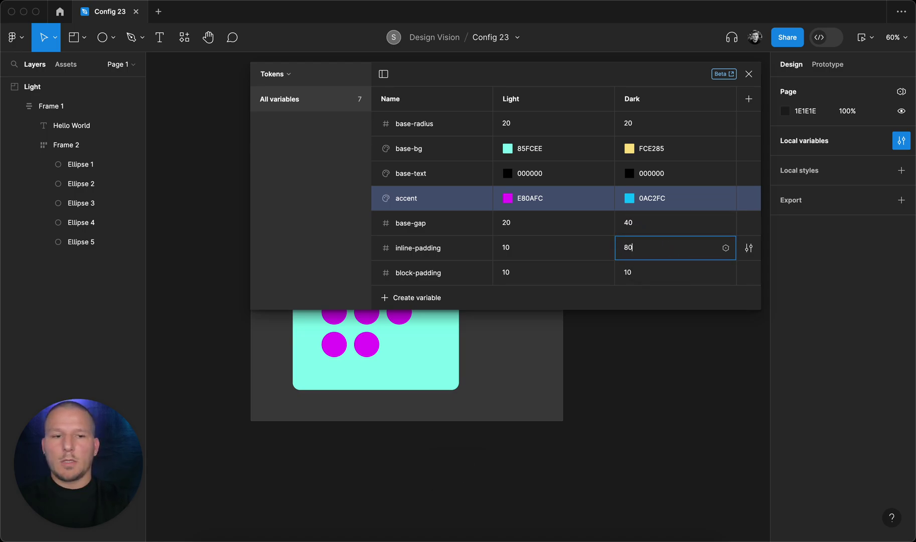
pyautogui.click(625, 299)
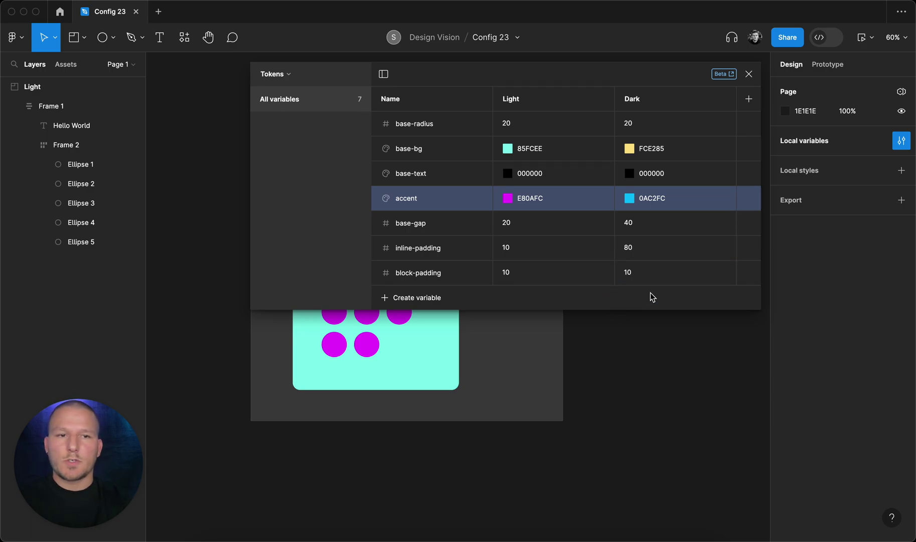
pyautogui.click(749, 75)
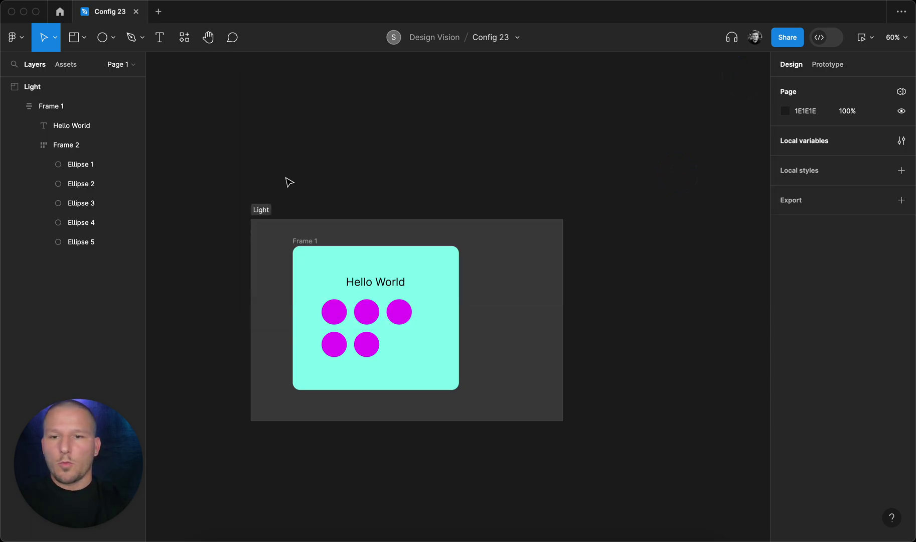
# - Duplicate the Light section and switch the copy's Tokens variable mode to Dark
pyautogui.click(258, 210)
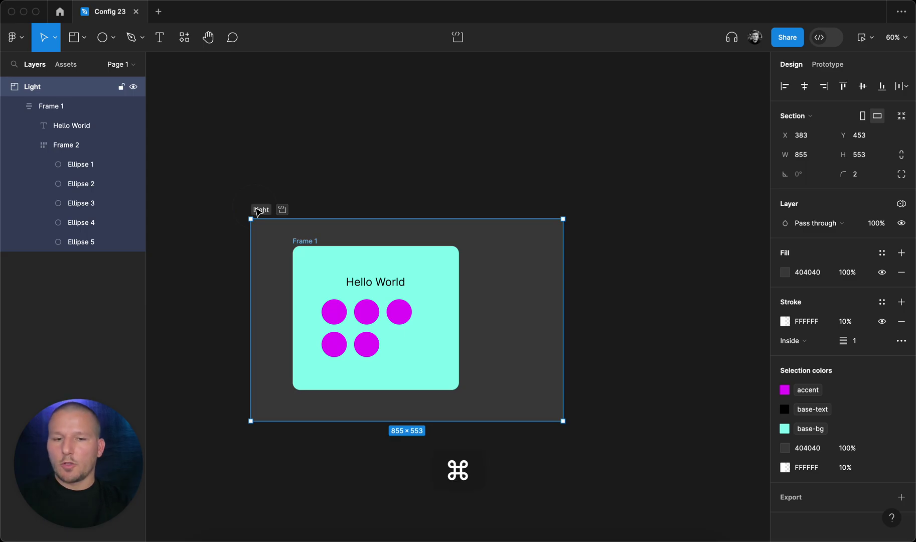
pyautogui.press('super+d')
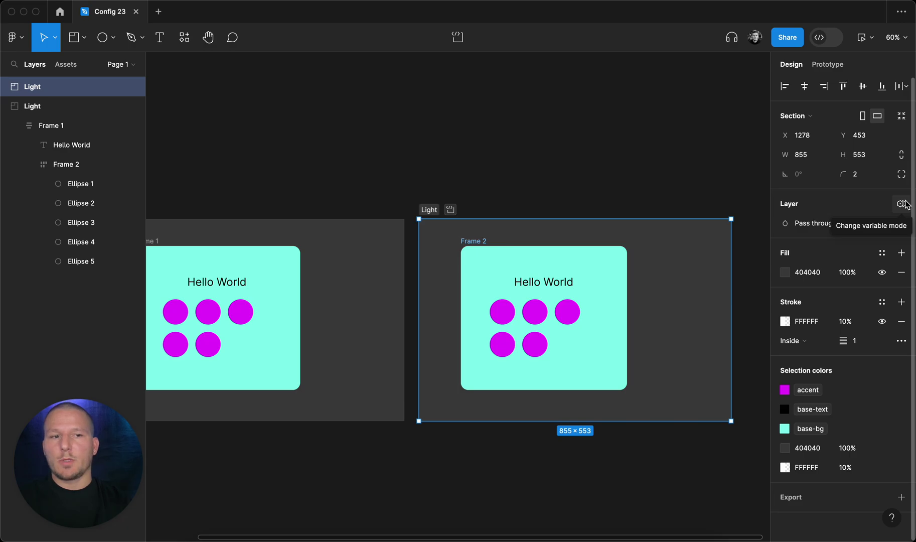
pyautogui.click(903, 204)
pyautogui.moveTo(874, 242)
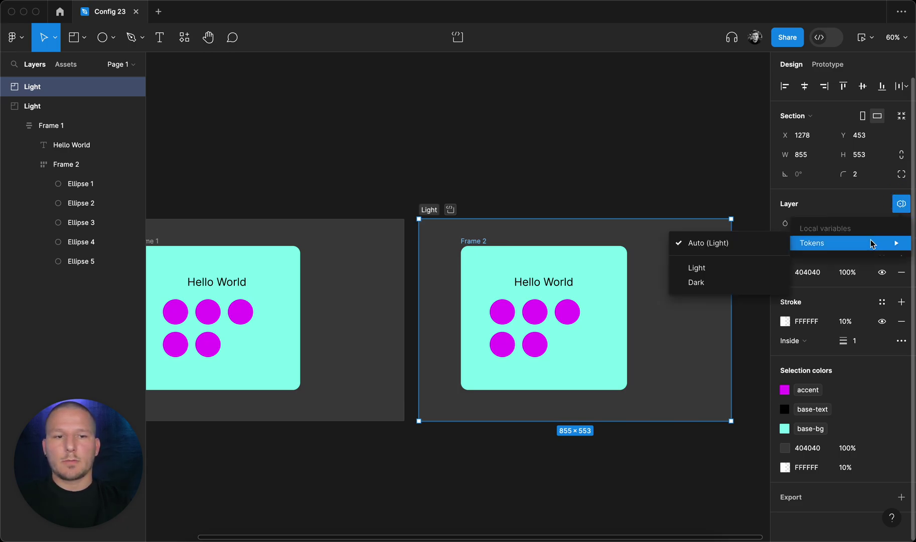
pyautogui.click(727, 291)
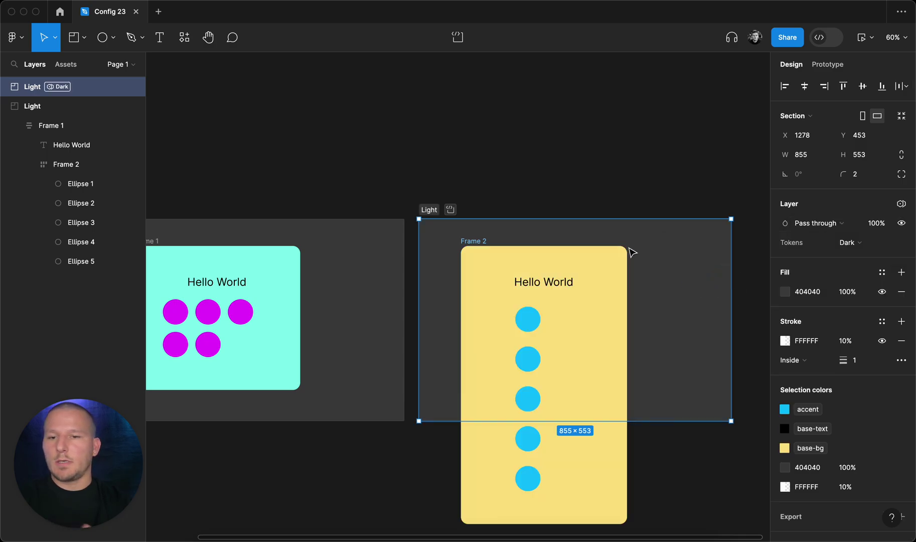
# - Check the circles' auto layout frame in the duplicated section and set the Dark mode value of inline-padding to 20
pyautogui.click(568, 179)
pyautogui.click(528, 316)
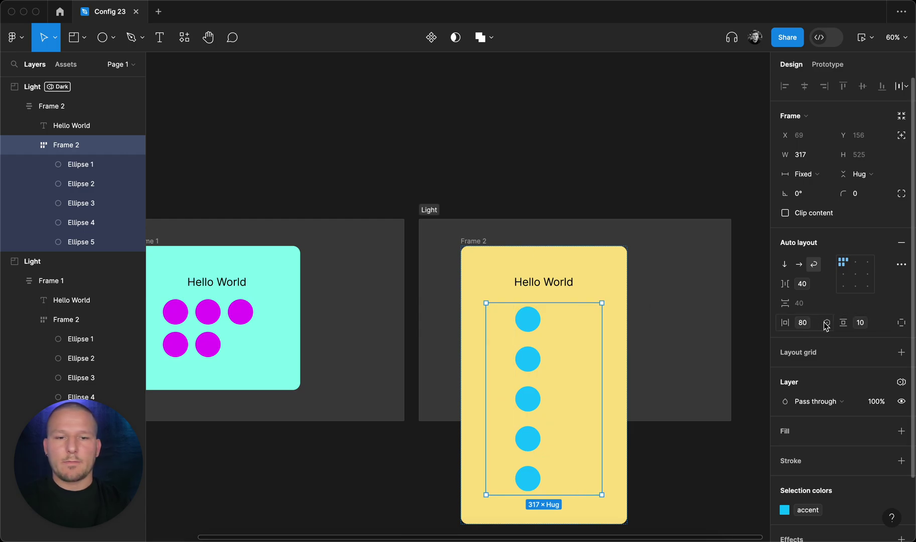
pyautogui.click(682, 178)
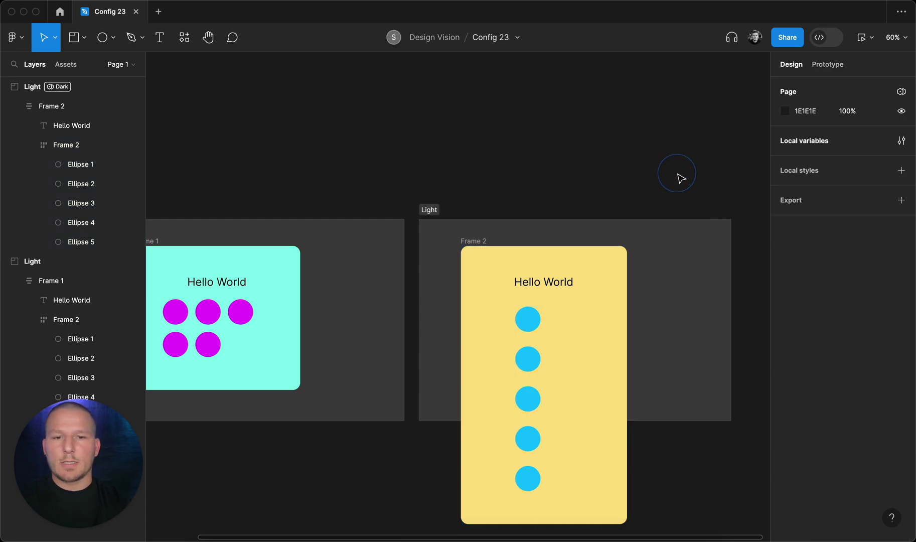
pyautogui.click(432, 209)
pyautogui.click(624, 166)
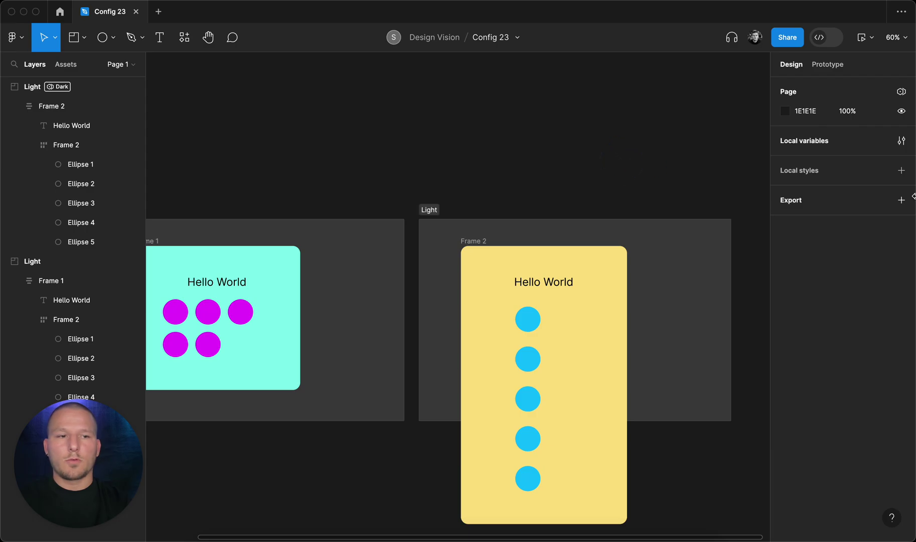
pyautogui.click(902, 141)
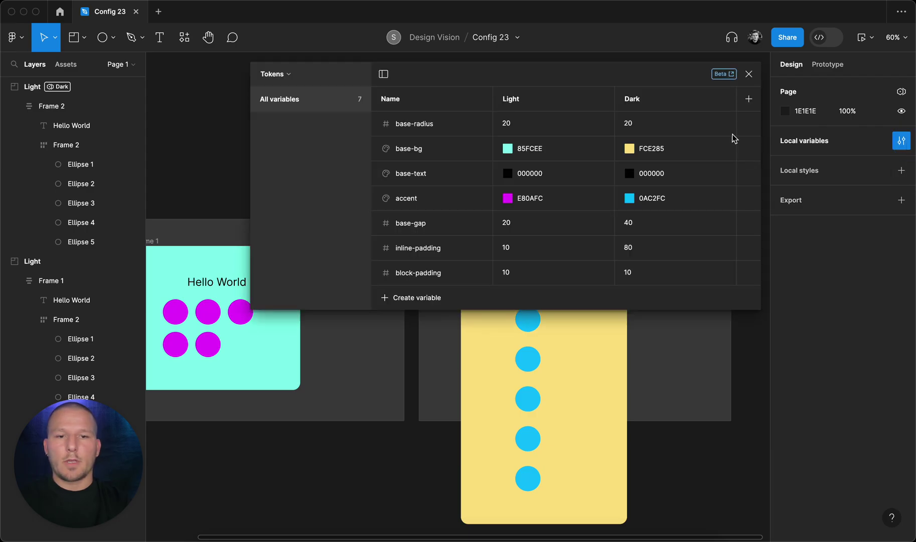
pyautogui.click(643, 251)
pyautogui.write('20')
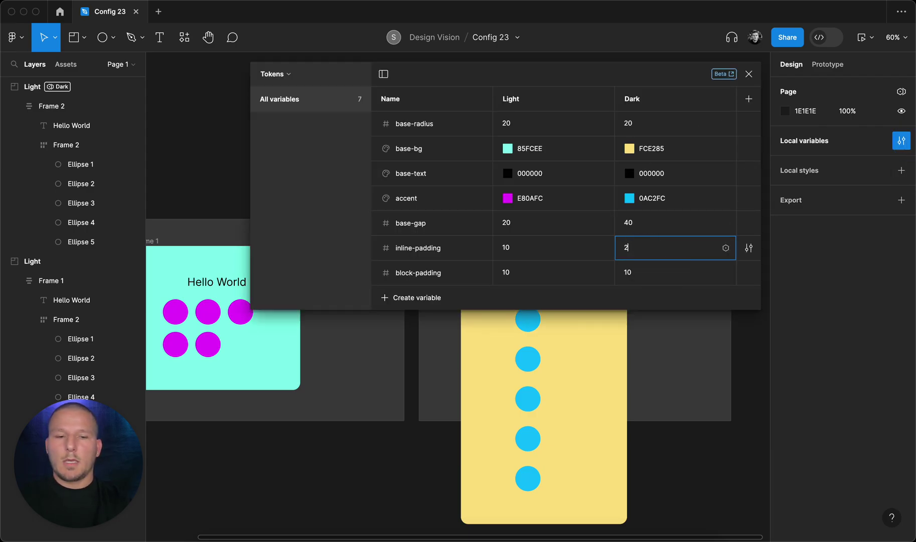
pyautogui.press('Return')
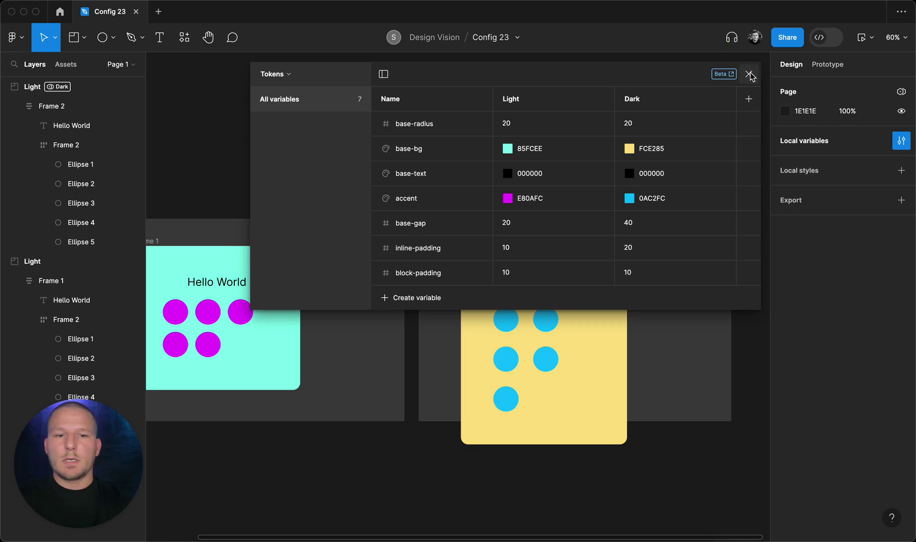
# - Set the Dark mode value of base-gap to 20 and close the variables window
pyautogui.click(663, 226)
pyautogui.write('2')
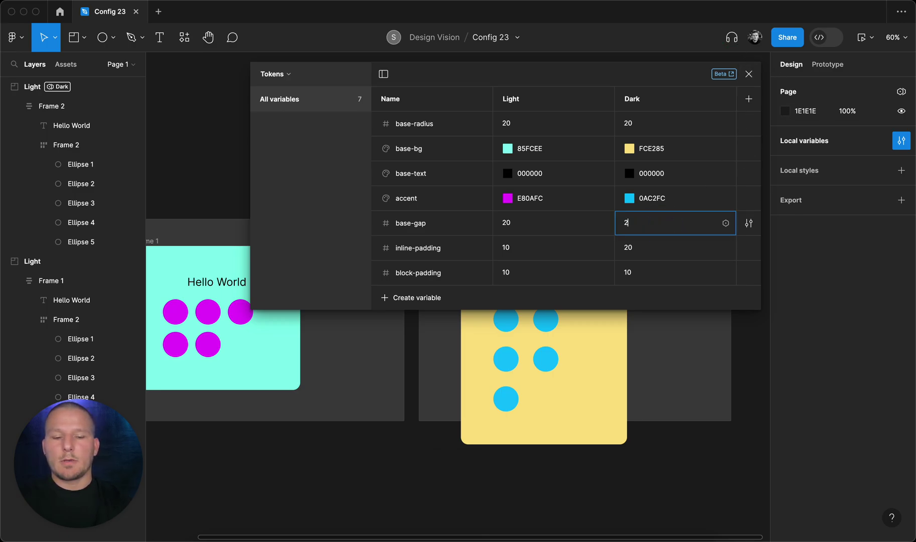
pyautogui.press('Return')
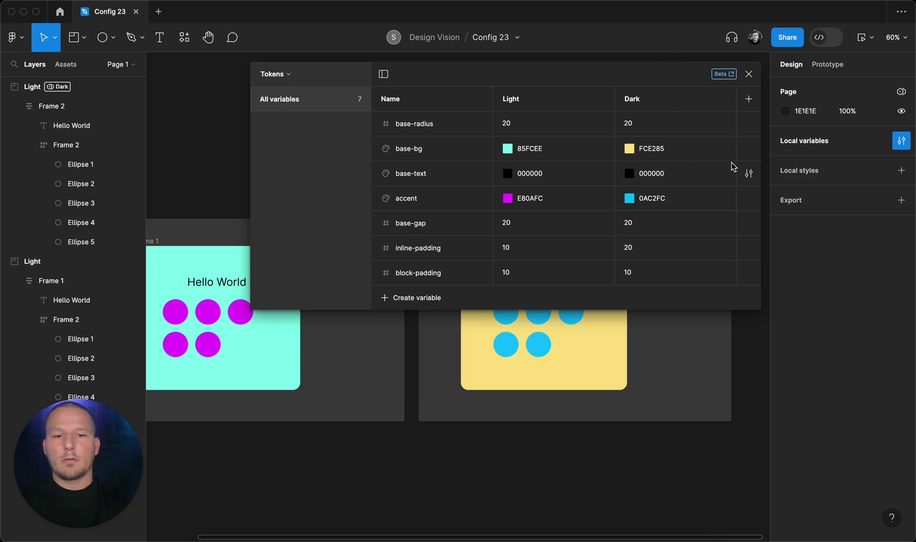
pyautogui.click(748, 75)
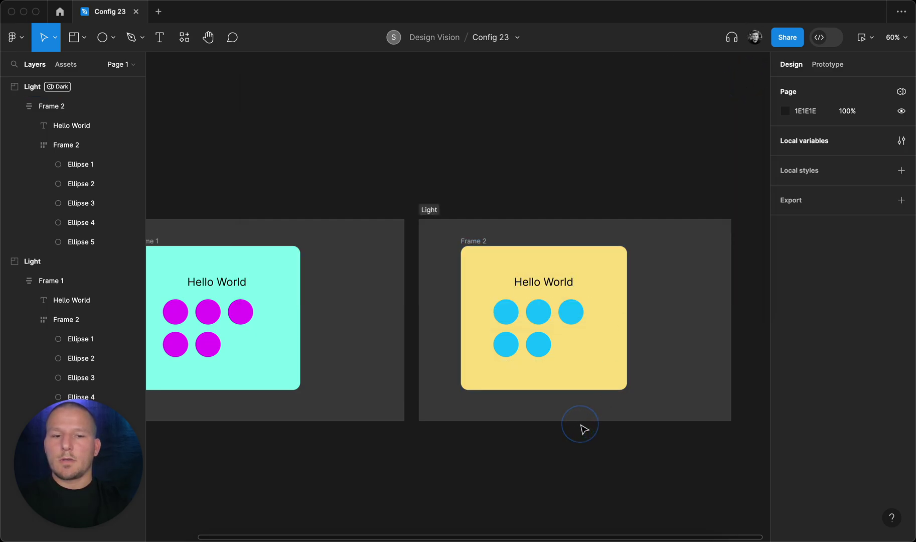
# - Move the turquoise Frame 1 rightward, closer to the horizontal middle of its Light section
pyautogui.scroll(-2, 582, 429)
pyautogui.hscroll(-3, 582, 429)
pyautogui.hscroll(5, 583, 429)
pyautogui.hscroll(-5, 582, 429)
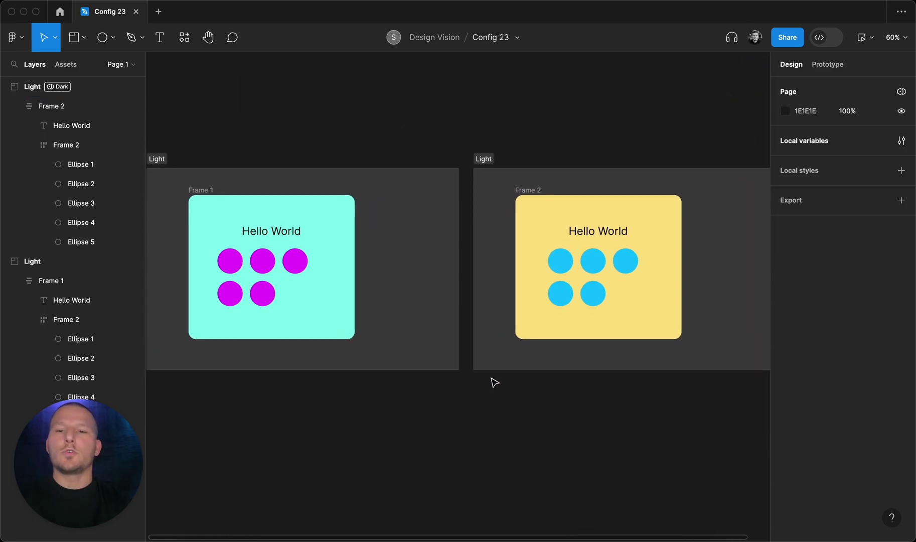
pyautogui.click(203, 190)
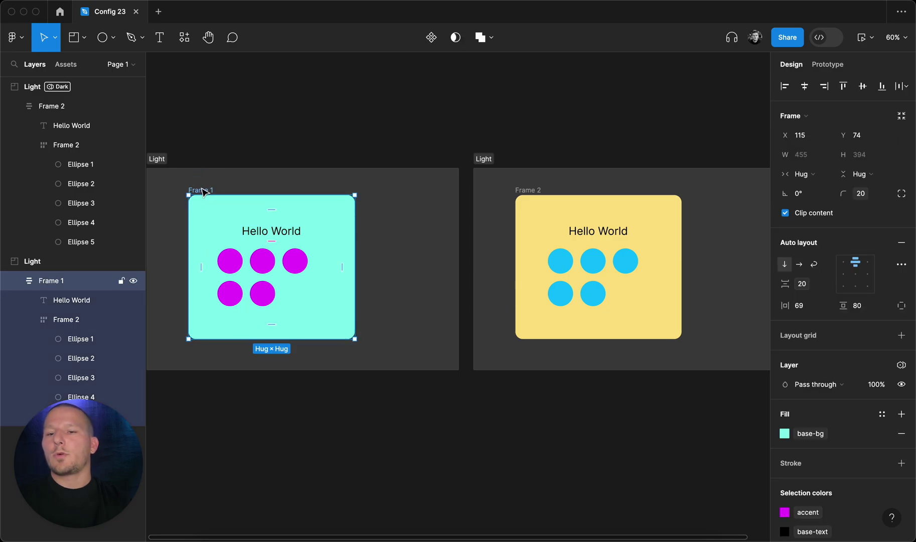
pyautogui.moveTo(203, 190); pyautogui.dragTo(240, 194)
pyautogui.click(357, 125)
pyautogui.hscroll(-5, 357, 123)
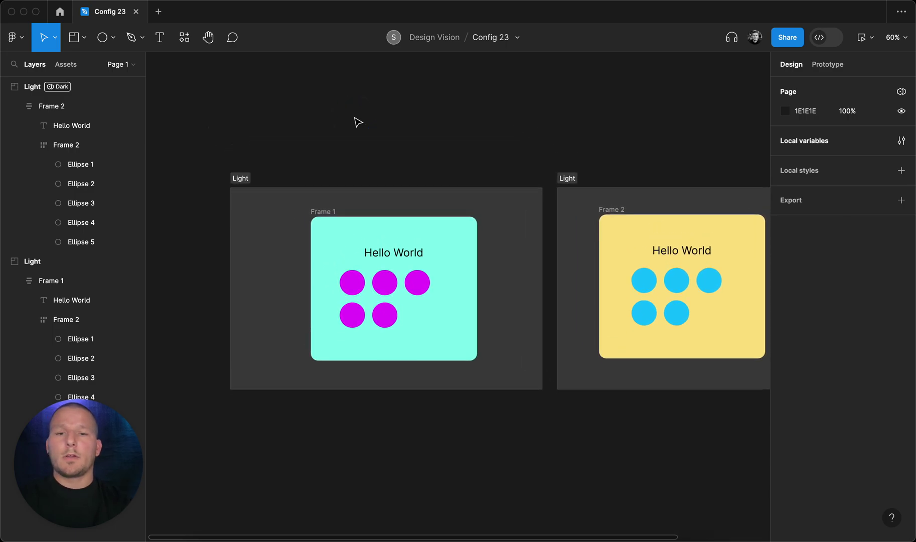
pyautogui.hscroll(3, 357, 122)
pyautogui.click(354, 119)
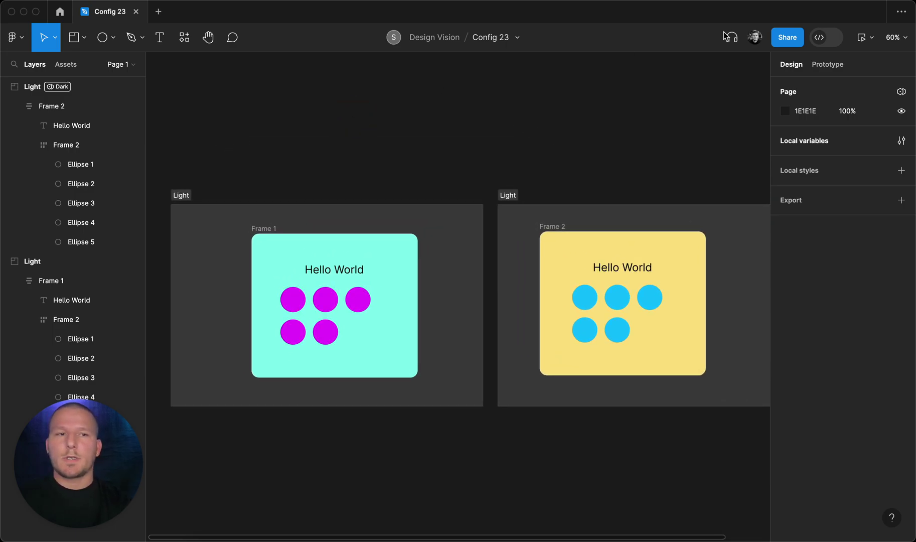
# - Switch the file to Dev Mode and mark the Light section containing the turquoise Frame 1 as ready for dev
pyautogui.click(838, 37)
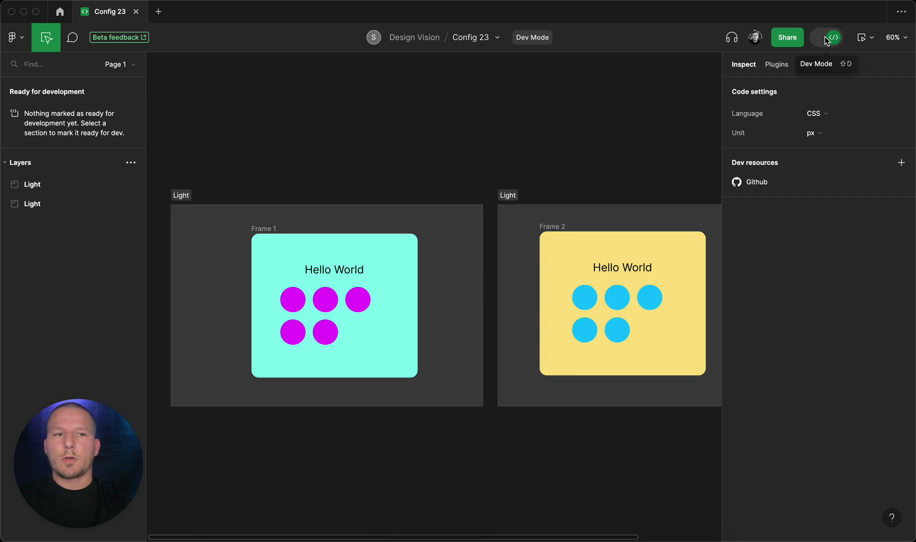
pyautogui.click(181, 199)
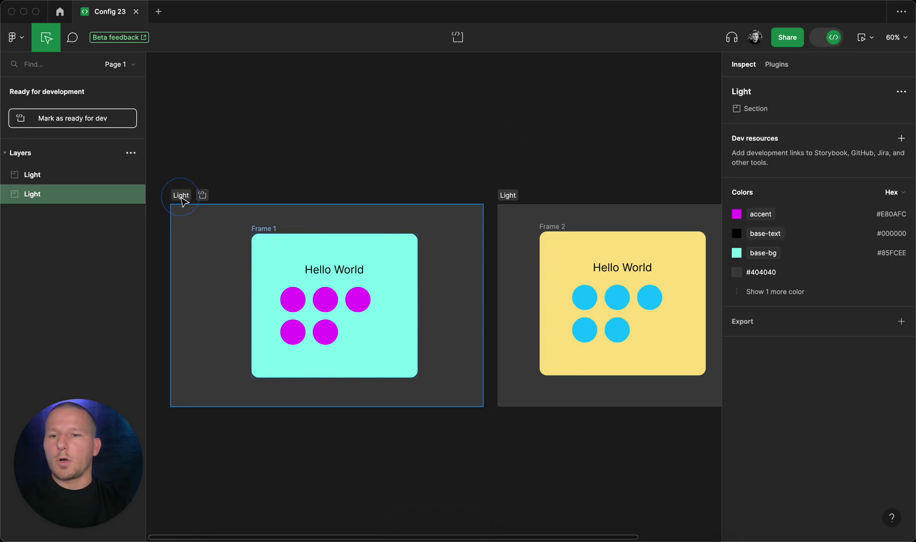
pyautogui.click(202, 196)
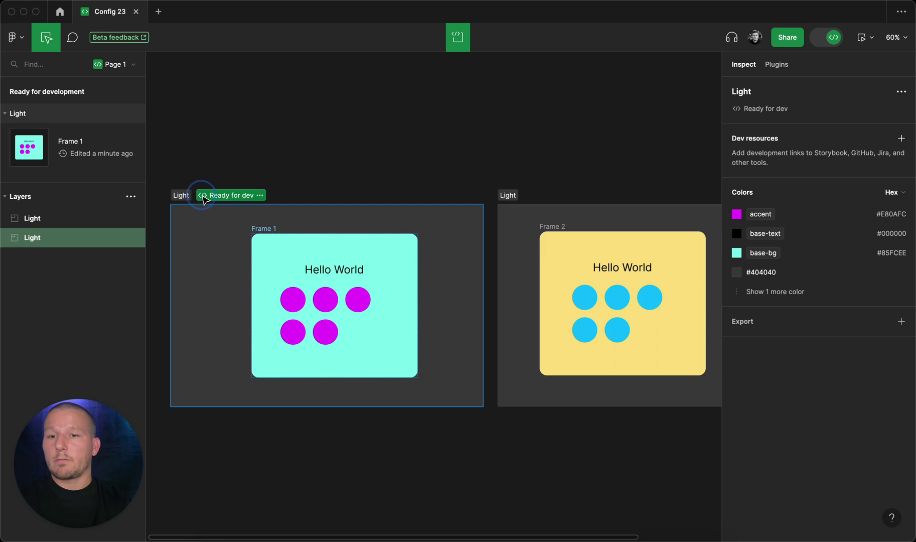
# - Copy the dev link of the ready-for-dev Light section, switch to Chrome and open the link there
pyautogui.click(261, 196)
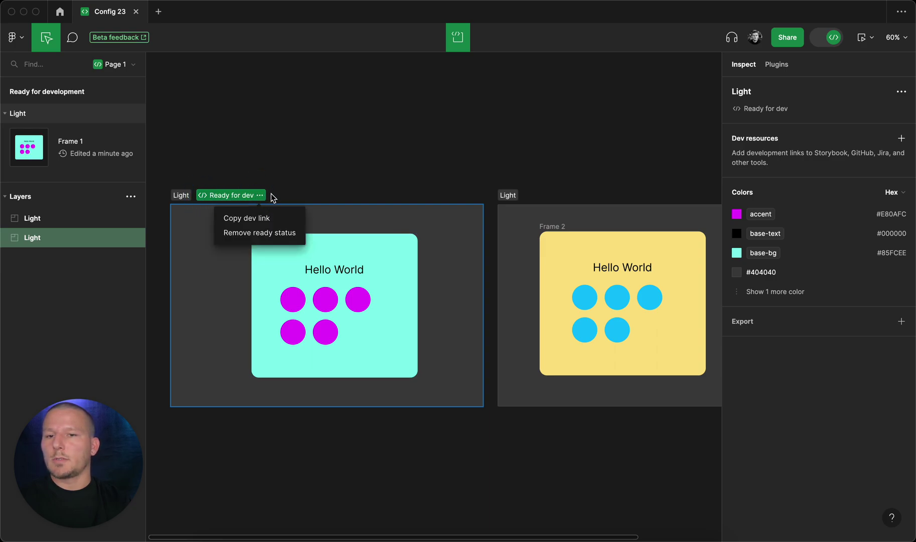
pyautogui.click(271, 216)
pyautogui.press('super+Tab')
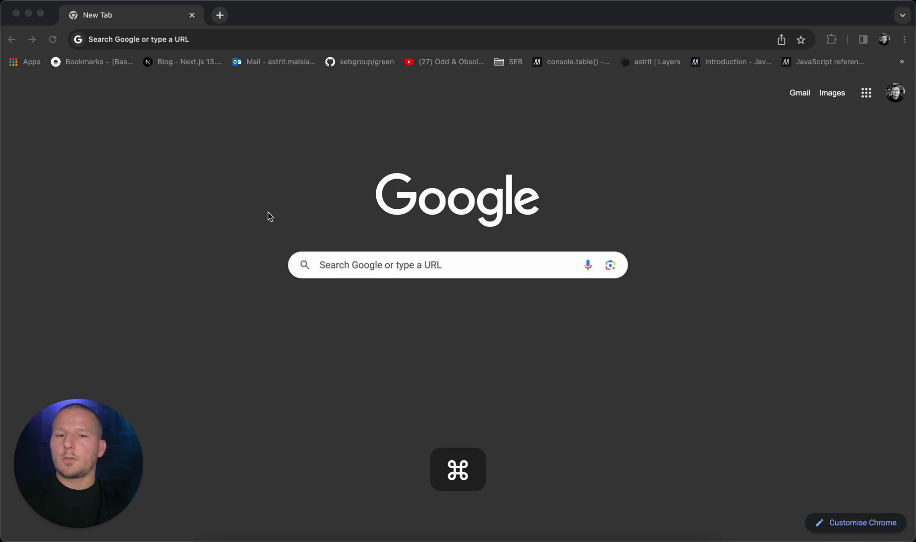
pyautogui.press('super+l')
pyautogui.press('super+v')
pyautogui.press('Return')
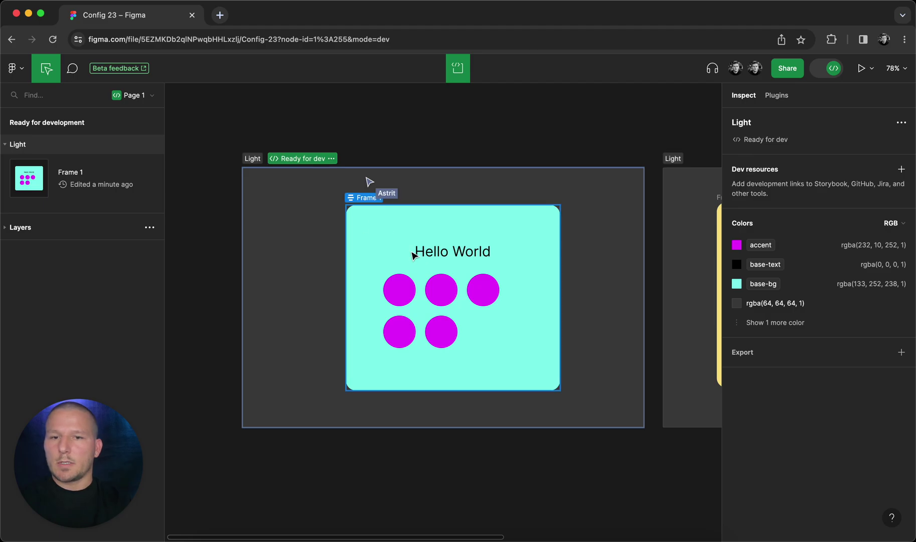
# - Inspect the CSS of Frame 1 and Ellipse 2, highlight the accent variable in the background property, and close the browser tab
pyautogui.click(413, 256)
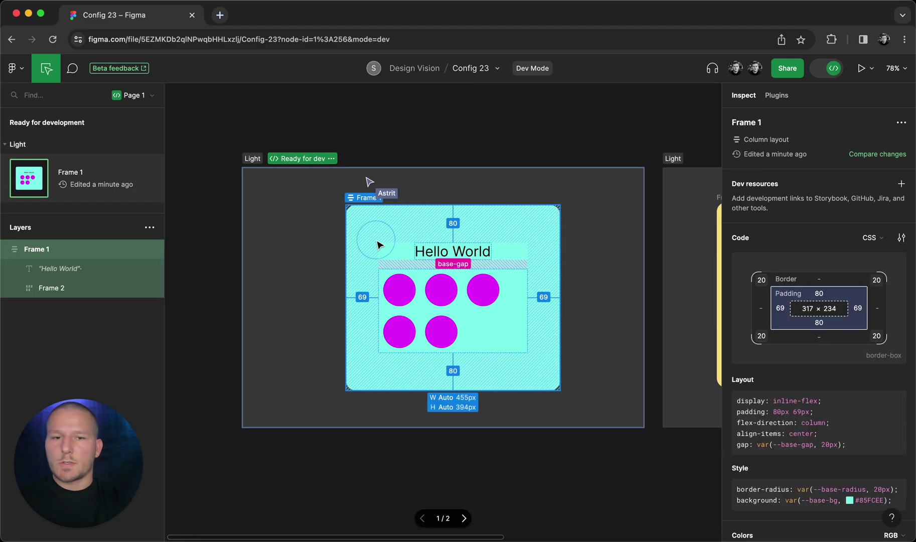
pyautogui.click(457, 300)
pyautogui.scroll(-3, 814, 389)
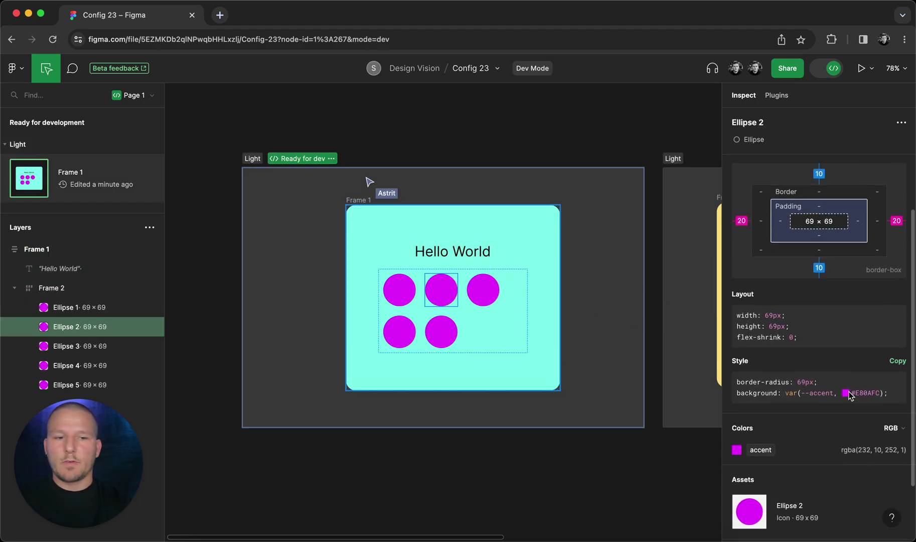
pyautogui.moveTo(835, 393); pyautogui.dragTo(788, 395)
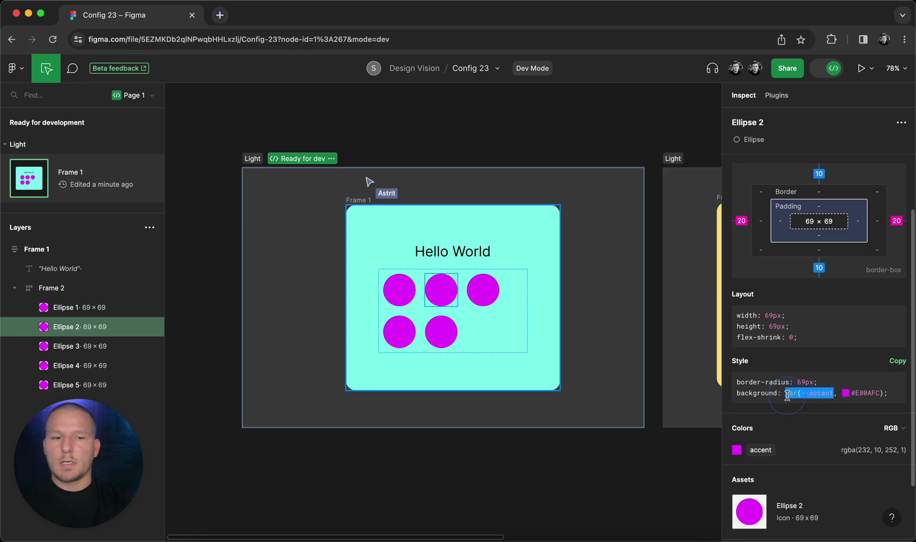
pyautogui.click(871, 392)
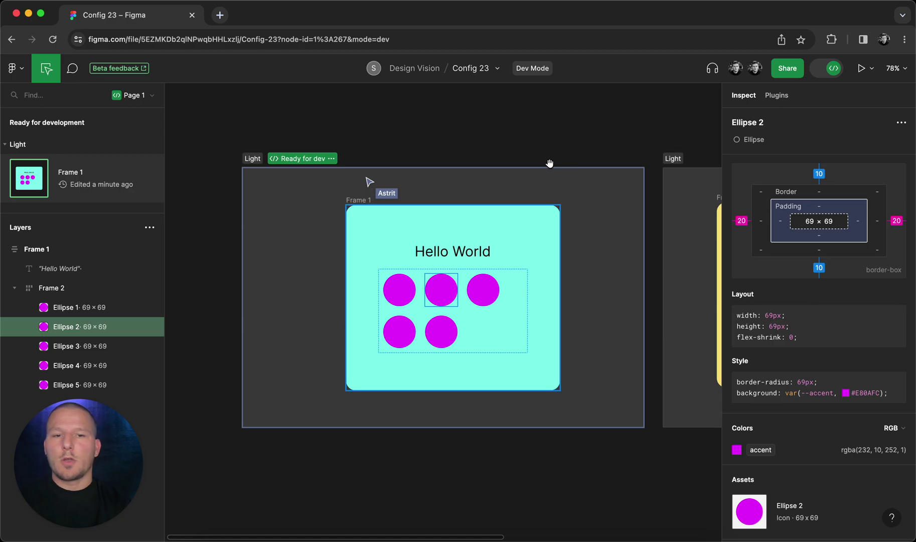
pyautogui.click(524, 132)
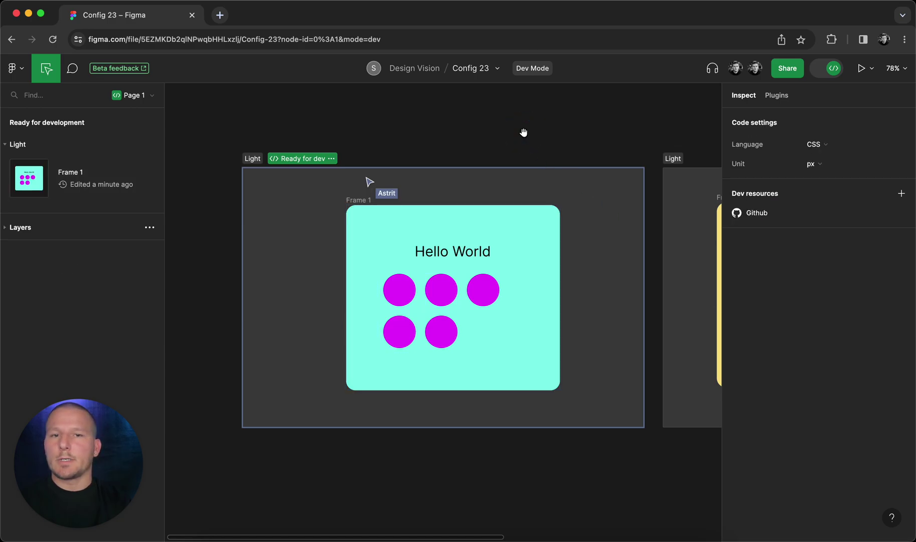
pyautogui.click(192, 15)
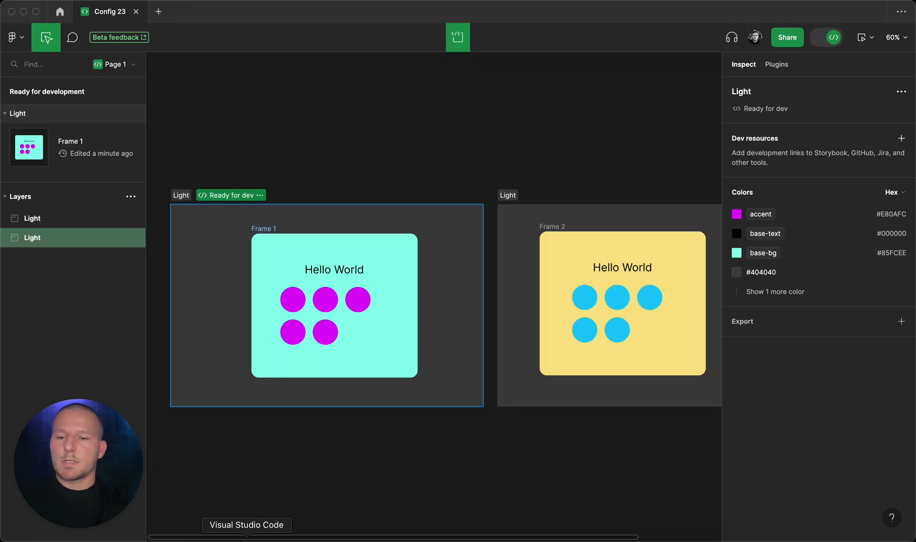
# - Switch to Visual Studio Code, open the recent Config 23 file in the Figma extension and collapse the Recents list
pyautogui.click(246, 538)
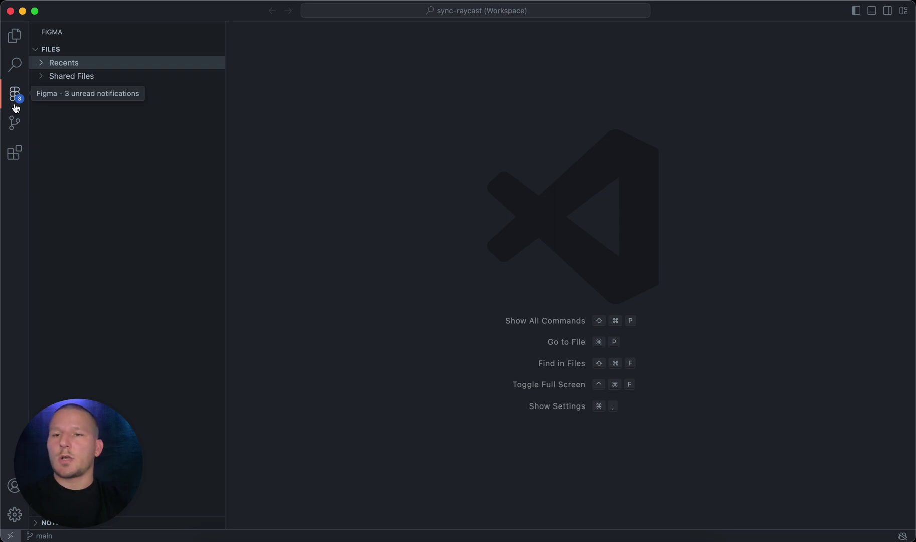
pyautogui.click(68, 64)
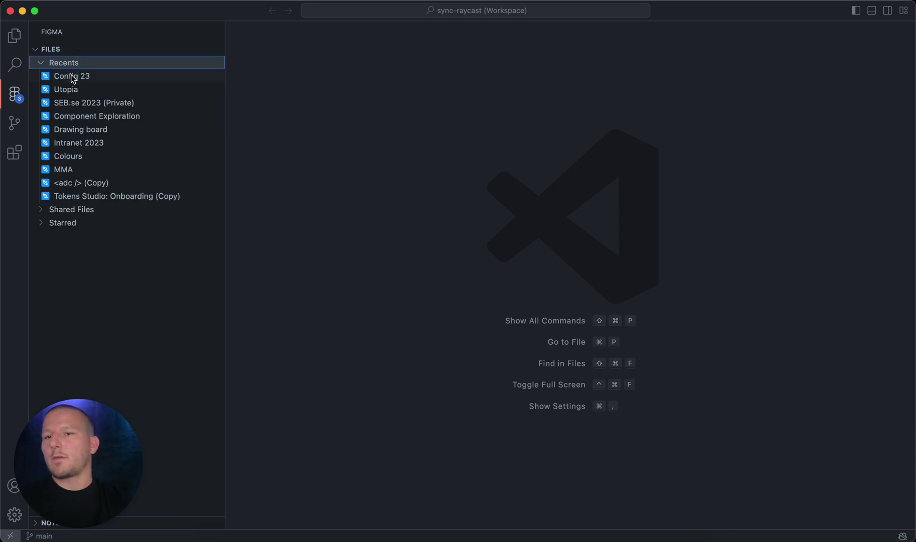
pyautogui.click(72, 78)
pyautogui.click(84, 67)
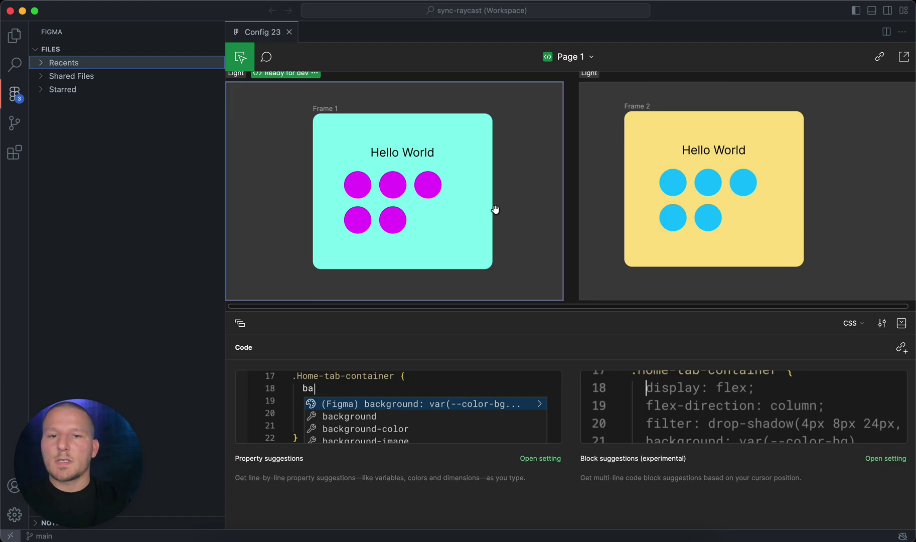
# - Inspect the turquoise Frame 1's layout, style and color code in the Figma extension, briefly checking the project explorer
pyautogui.click(478, 213)
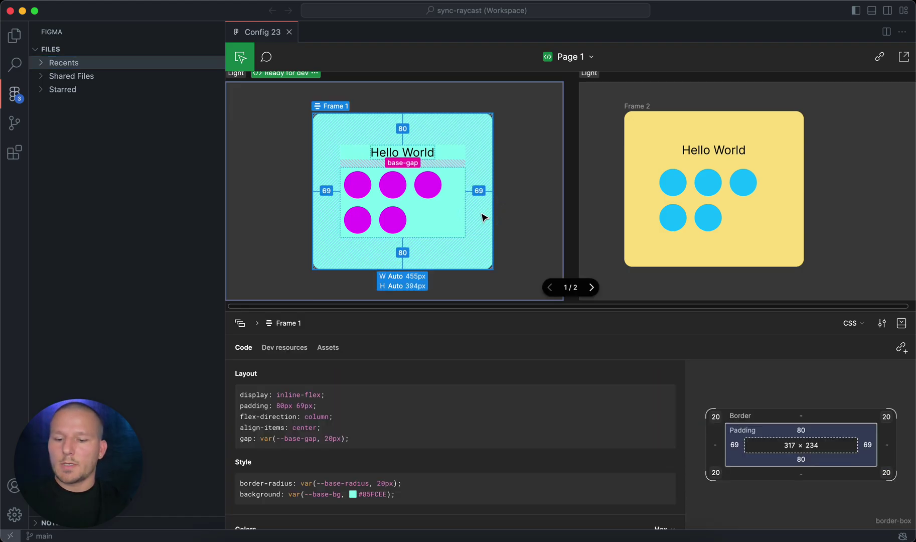
pyautogui.press('cmd+bracketright')
pyautogui.press('cmd+bracketleft')
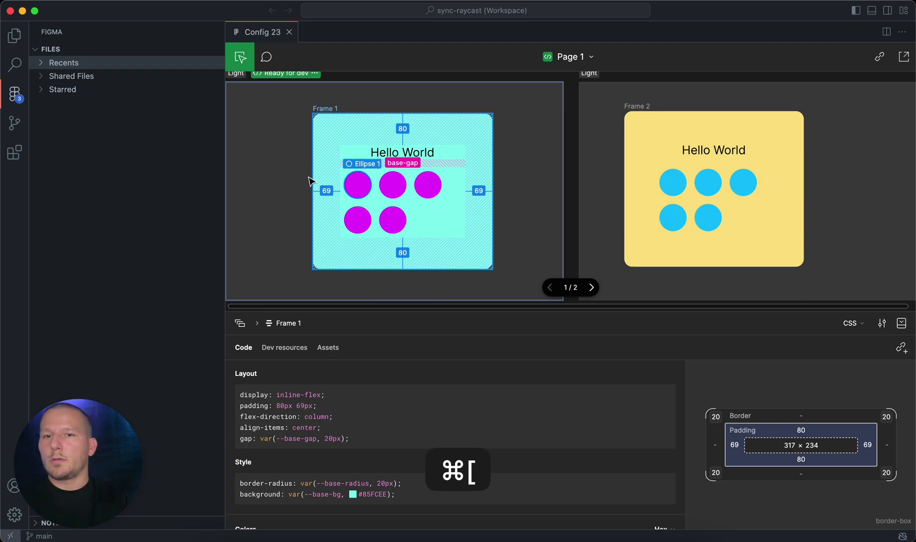
pyautogui.click(15, 36)
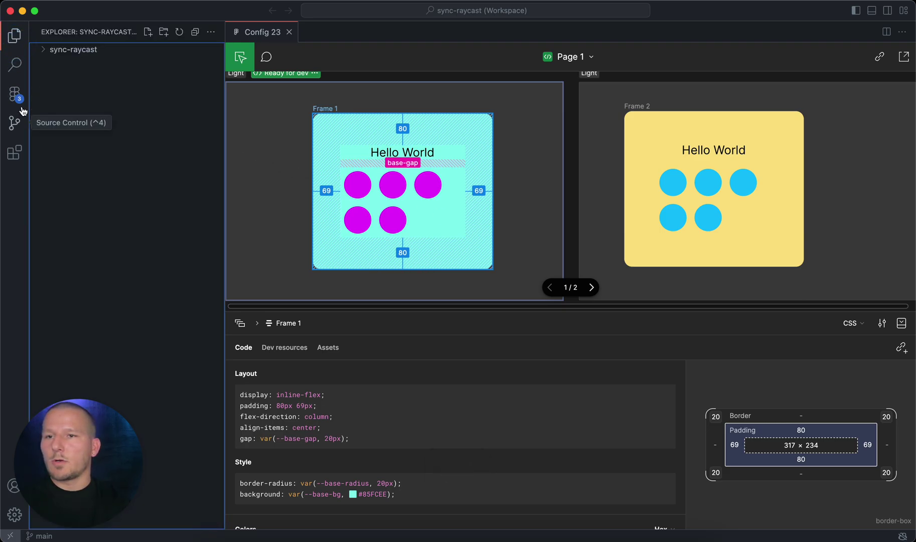
pyautogui.click(15, 93)
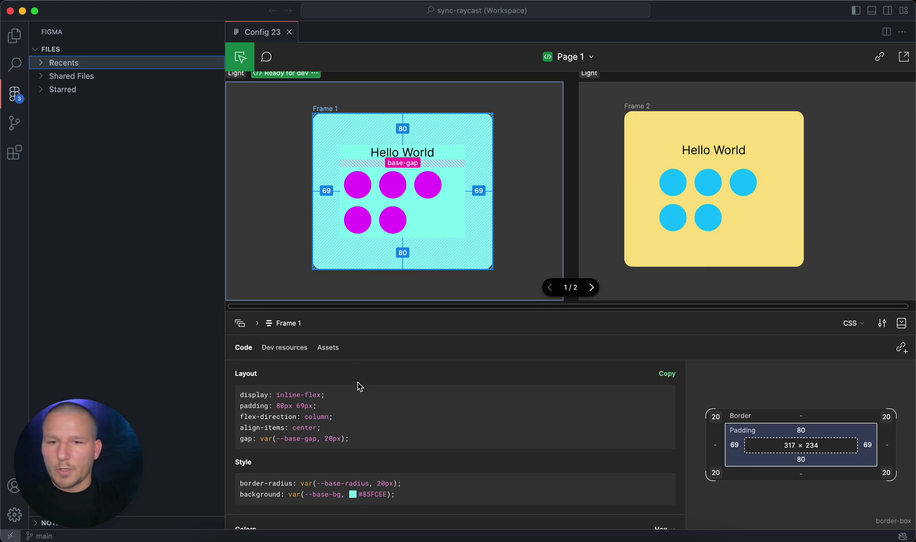
pyautogui.click(280, 444)
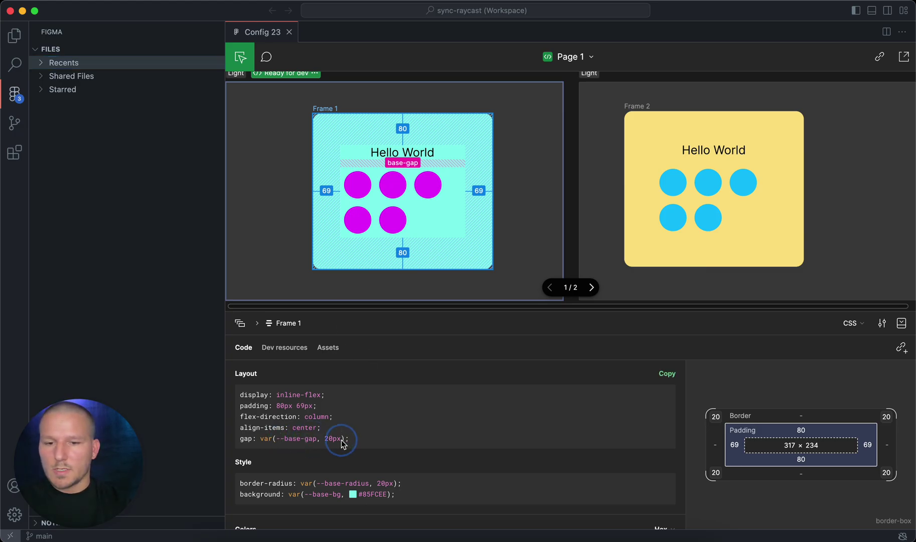
pyautogui.scroll(-3, 338, 443)
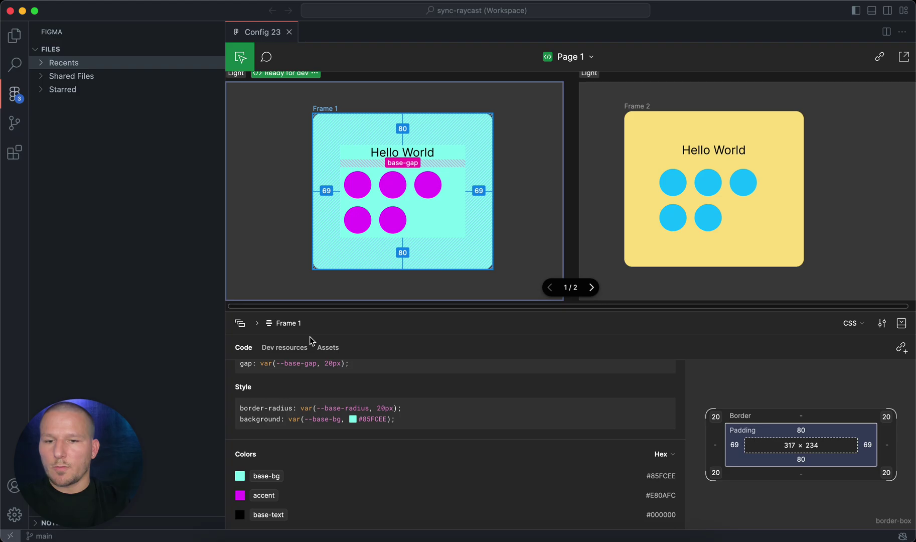
# - Select Ellipse 5 in Frame 1 and add a 1x PNG export setting to its assets
pyautogui.click(388, 224)
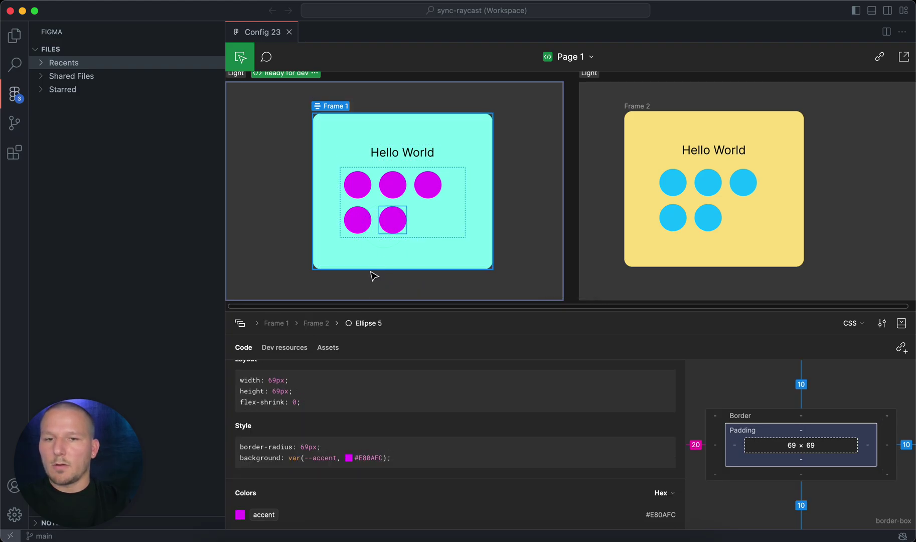
pyautogui.click(327, 347)
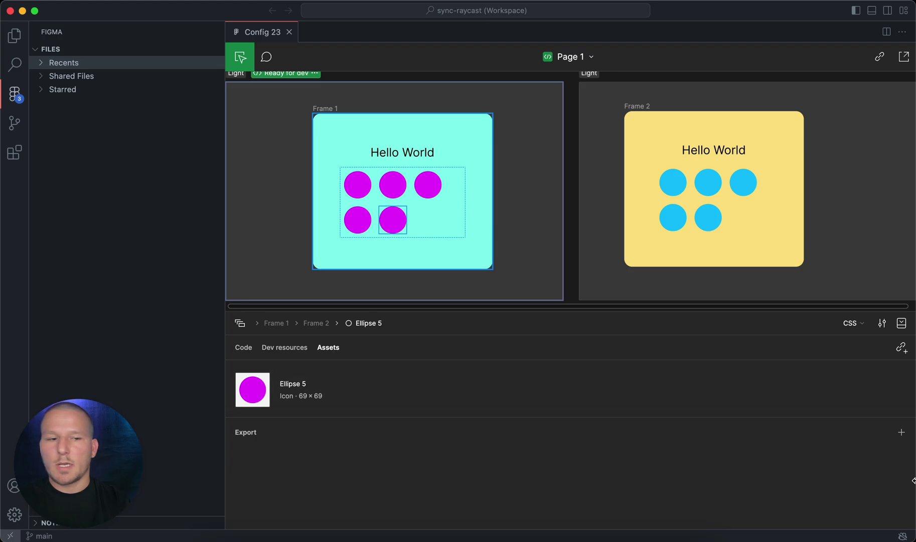
pyautogui.click(901, 432)
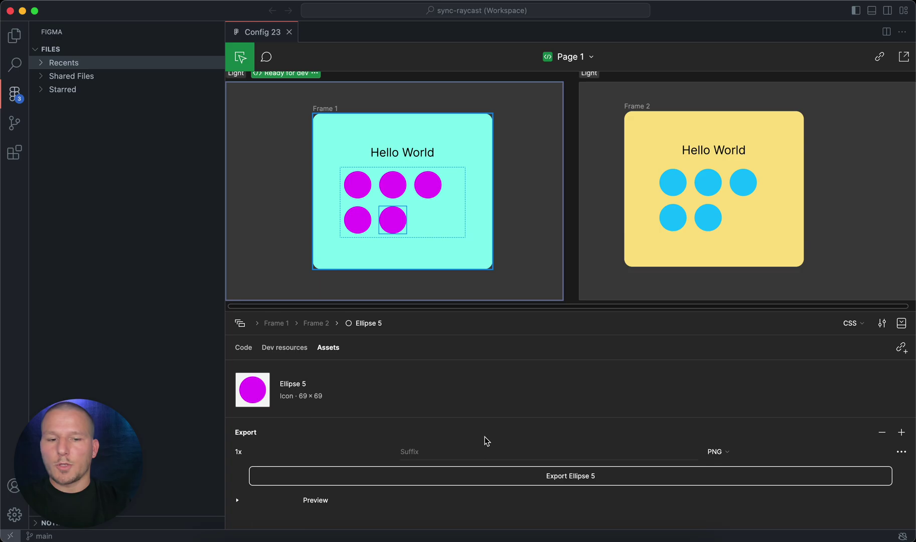
# - Switch back to the Figma app, deselect the Light section and return the file to design mode
pyautogui.click(350, 536)
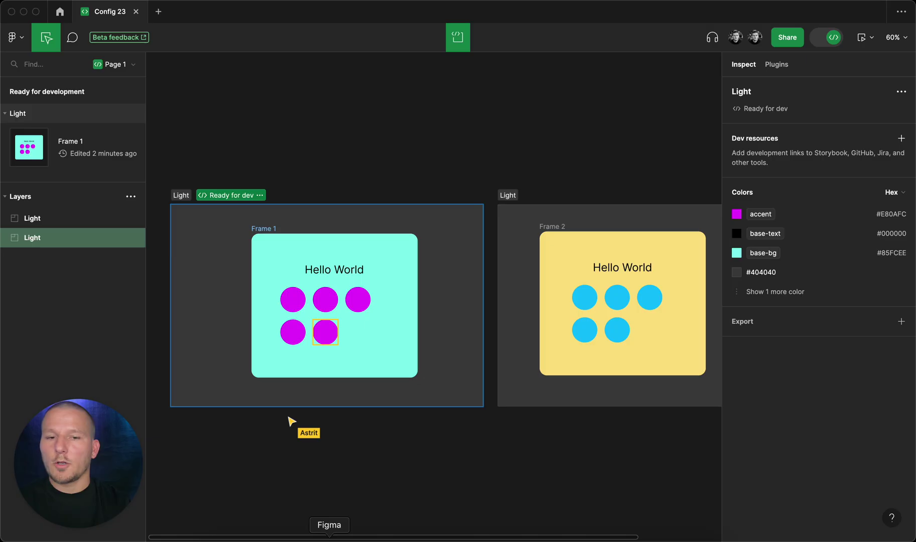
pyautogui.click(534, 151)
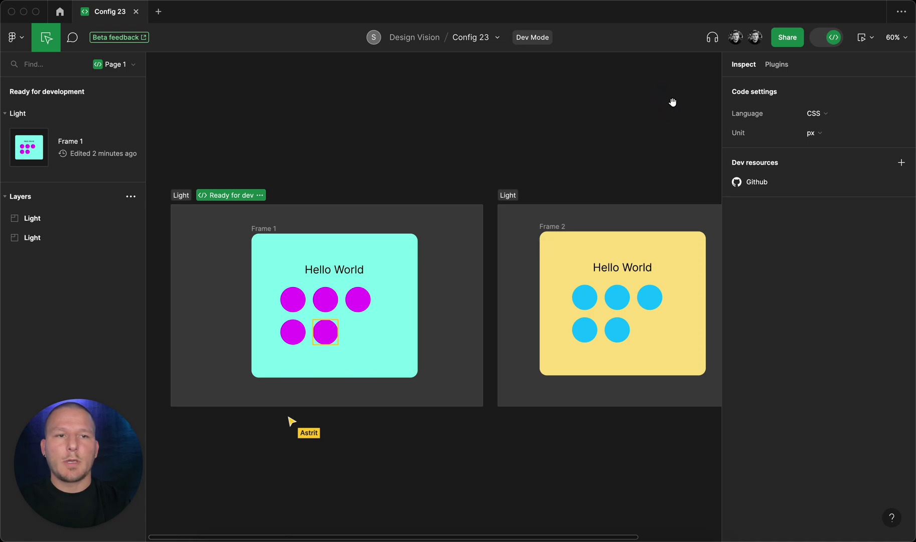
pyautogui.hotkey('shift', 'd')
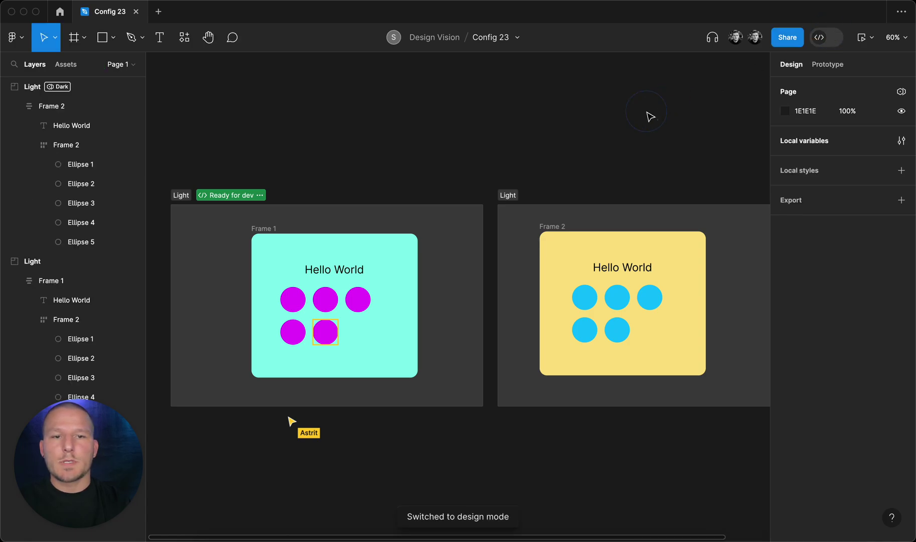
# - Create a prototype connection from Frame 1 to the yellow Frame 2 with an on-tap, instant Navigate to interaction
pyautogui.click(259, 239)
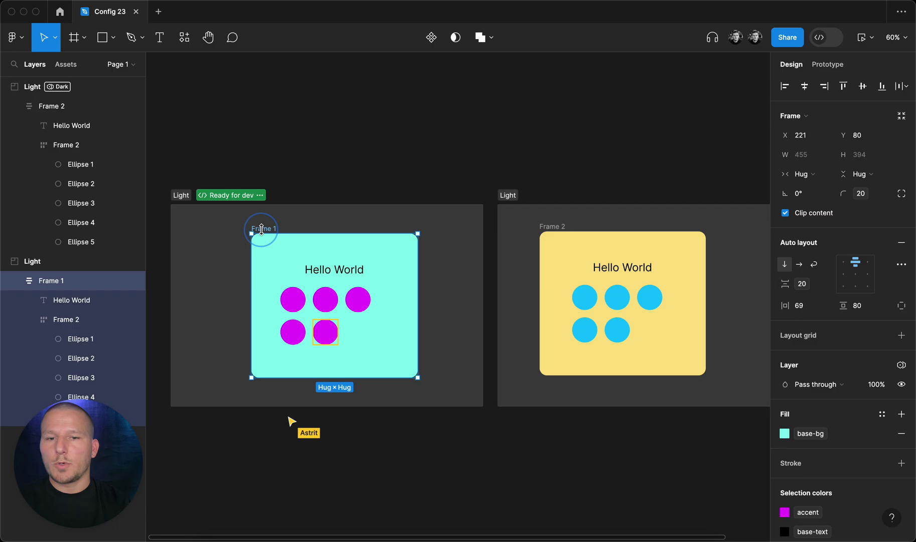
pyautogui.click(821, 58)
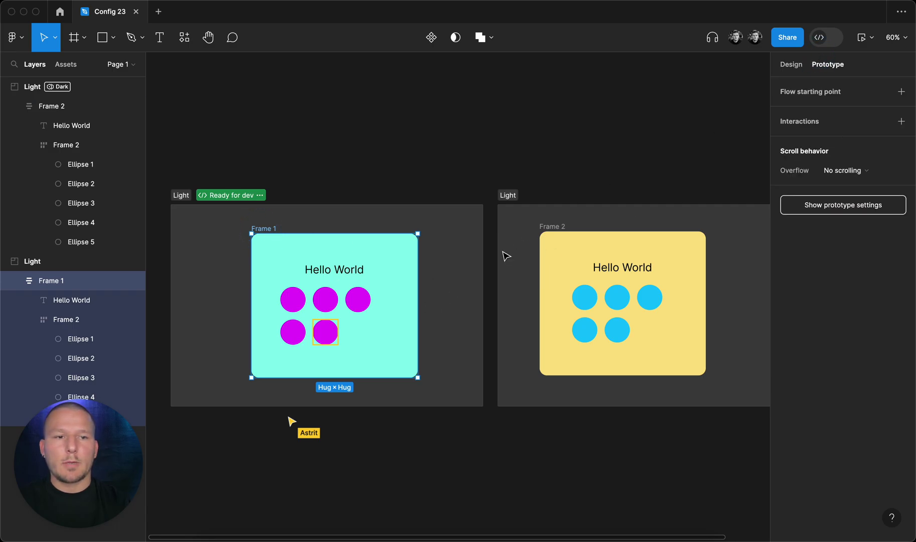
pyautogui.moveTo(418, 305); pyautogui.dragTo(568, 309)
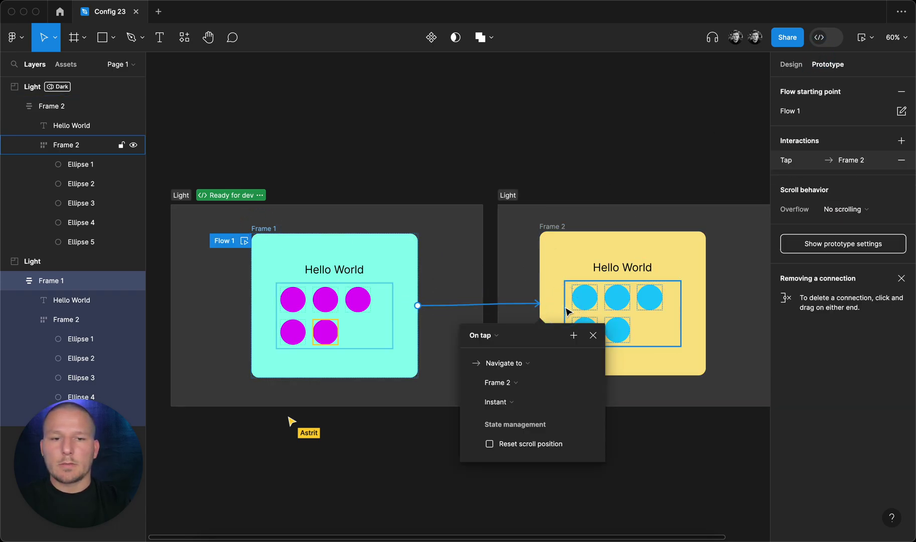
pyautogui.click(593, 335)
pyautogui.click(719, 147)
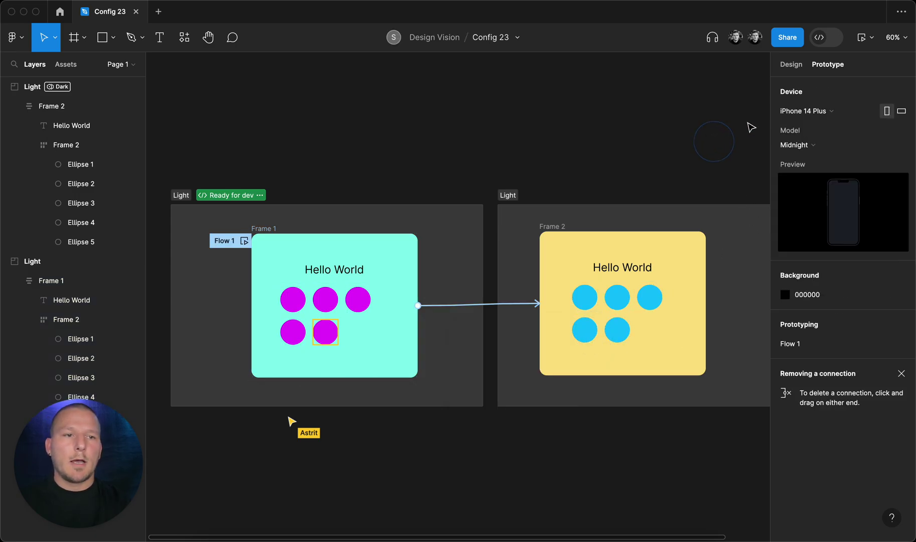
# - Open the inline preview of the Flow 1 prototype on the canvas
pyautogui.click(874, 42)
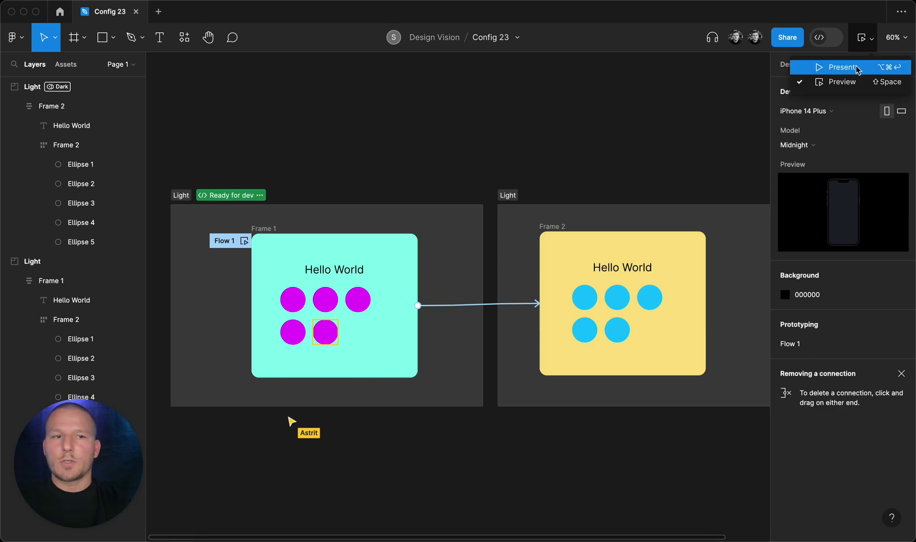
pyautogui.click(843, 82)
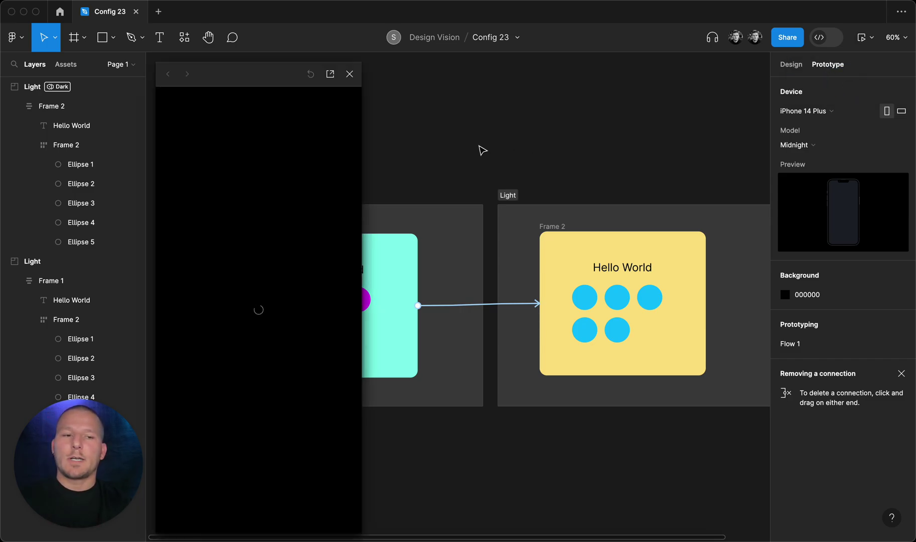
pyautogui.click(387, 250)
pyautogui.click(554, 103)
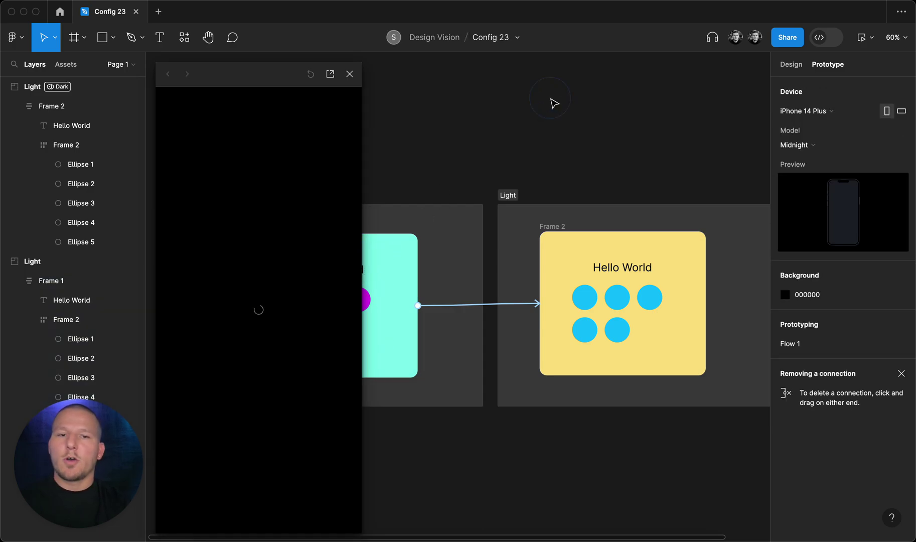